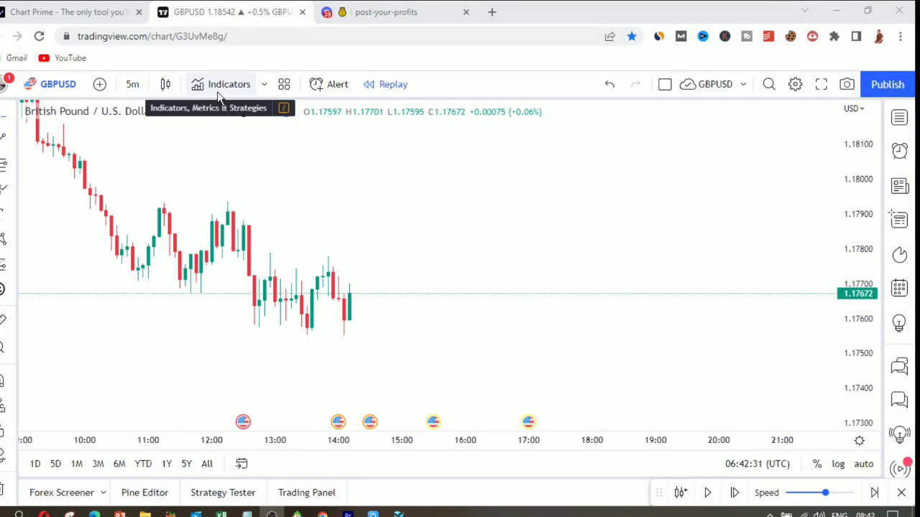
Add Chart Patterns[ChartPrime] from the invite-only scripts, then close the indicator list
{"action": "left_click", "coordinate": [219, 84]}
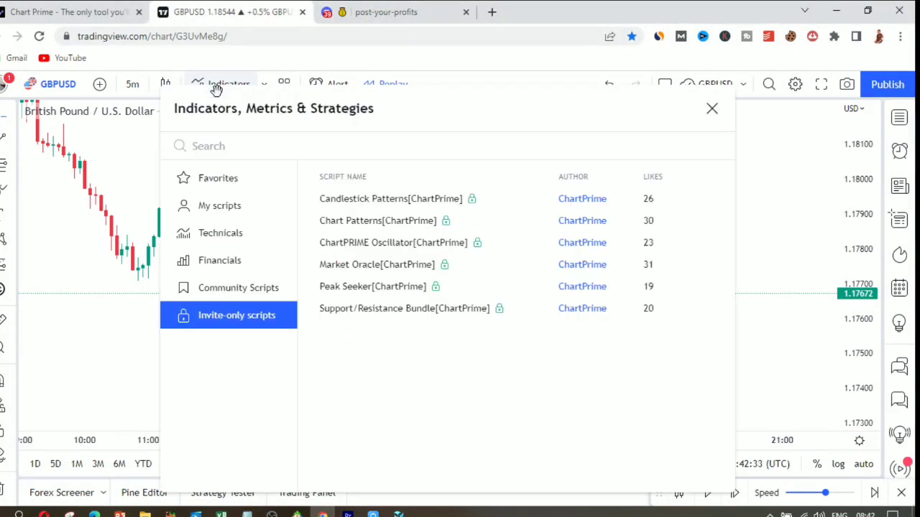
{"action": "left_click", "coordinate": [222, 238]}
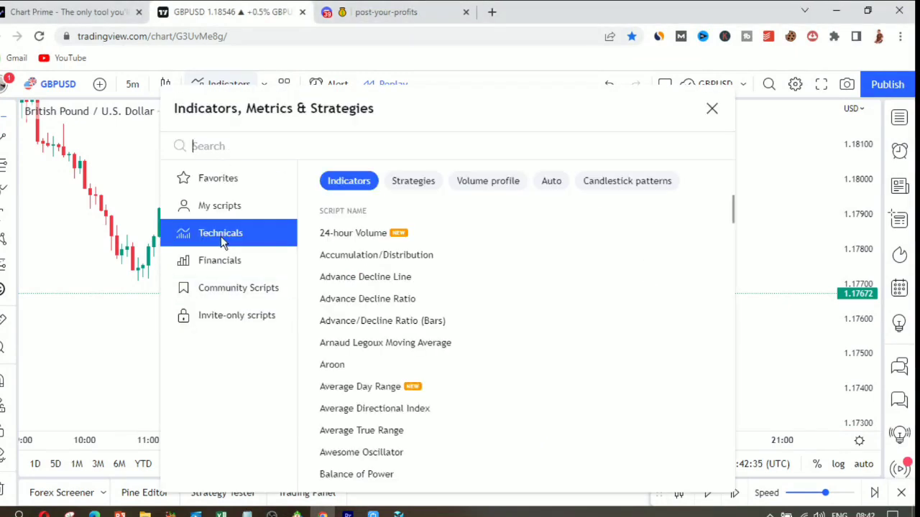
{"action": "left_click", "coordinate": [220, 321]}
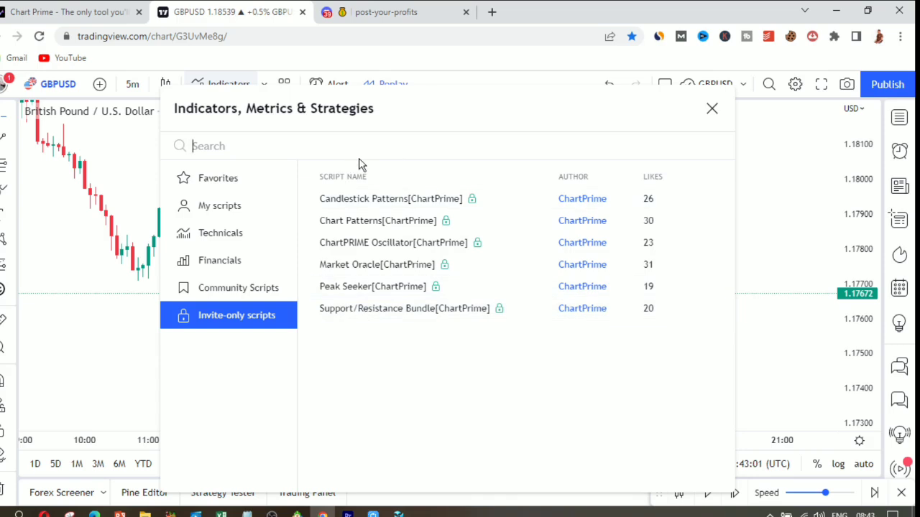
{"action": "left_click", "coordinate": [359, 226]}
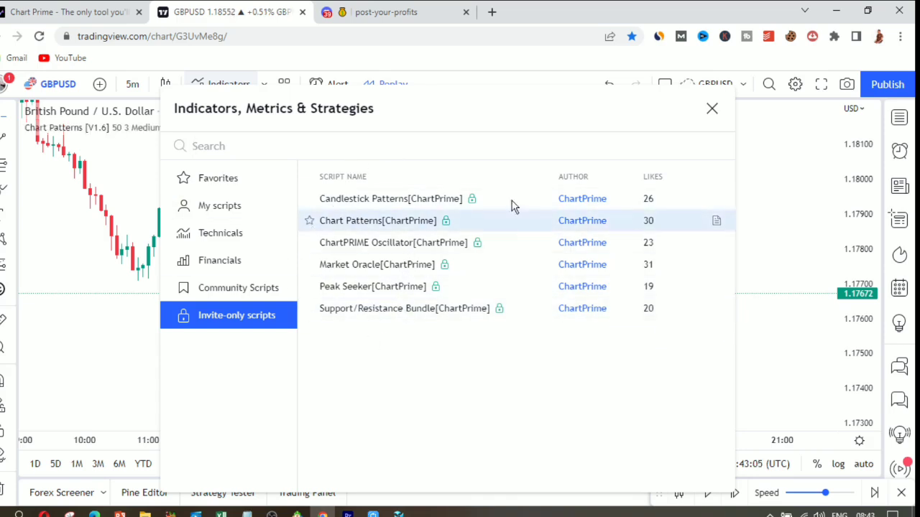
{"action": "left_click", "coordinate": [712, 109]}
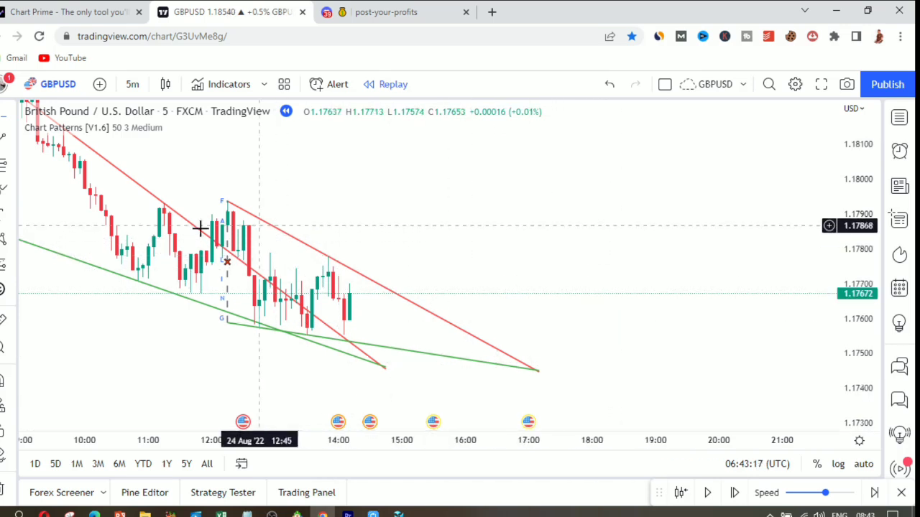
Pan the chart to the pattern breakout and pause Bar Replay there
{"action": "left_click_drag", "start_coordinate": [165, 204], "coordinate": [361, 289]}
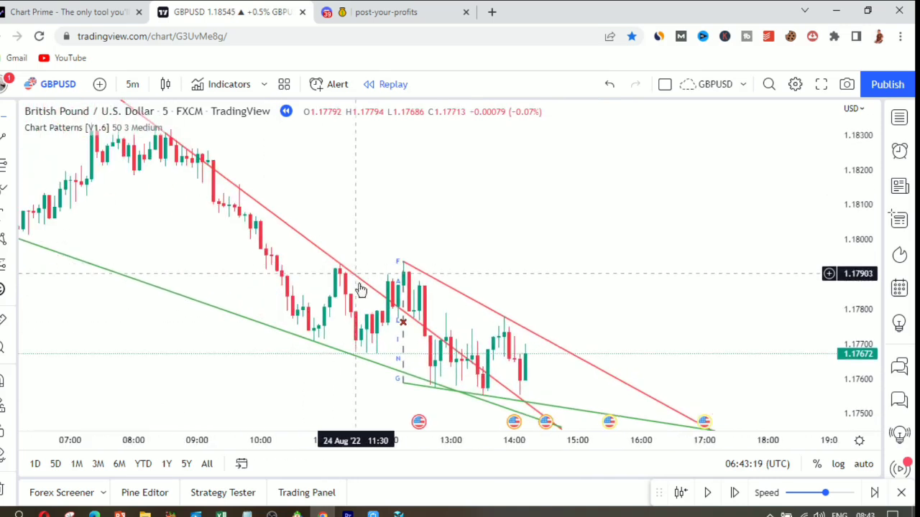
{"action": "left_click_drag", "start_coordinate": [620, 335], "coordinate": [478, 268]}
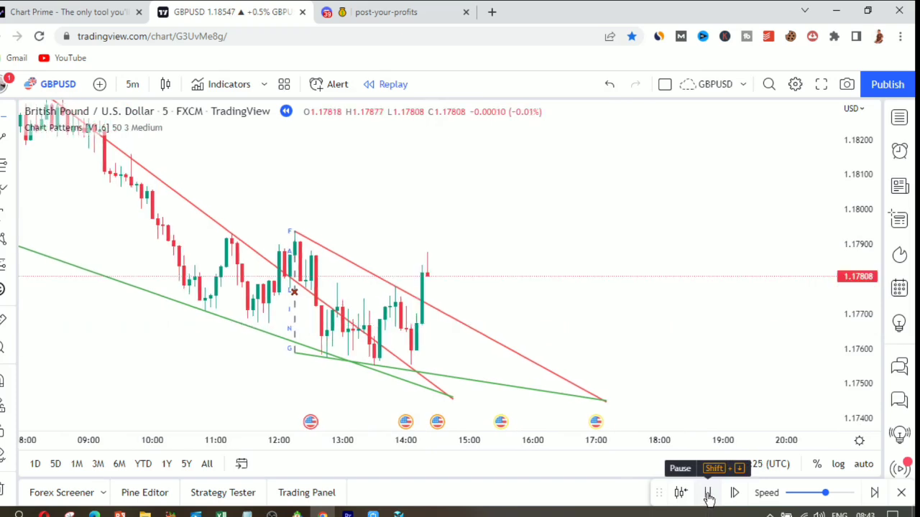
{"action": "left_click", "coordinate": [708, 494]}
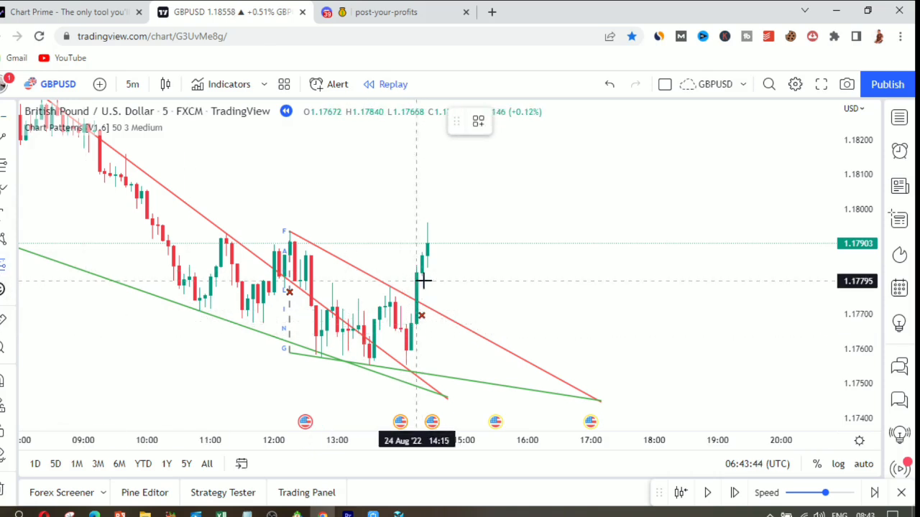
Trial a long position at the breakout candle with a raised target, then delete it
{"action": "left_click", "coordinate": [430, 255]}
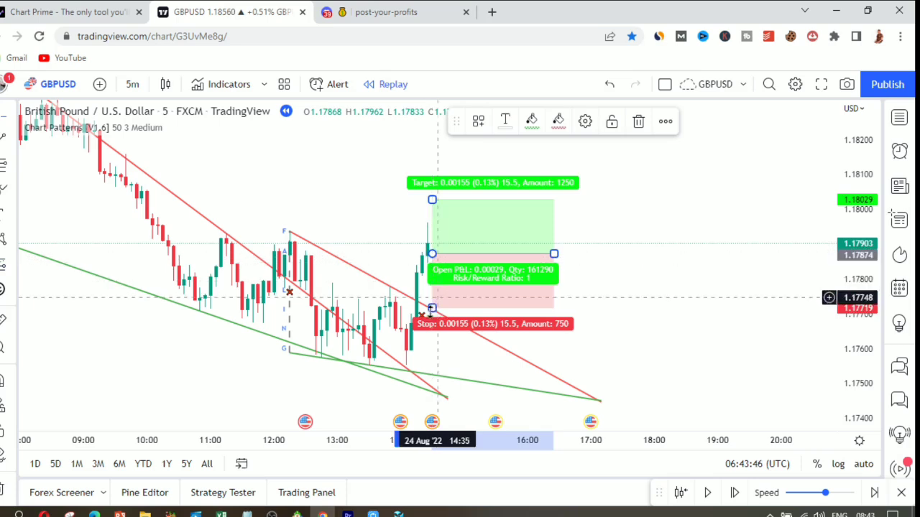
{"action": "left_click_drag", "start_coordinate": [432, 200], "coordinate": [432, 169]}
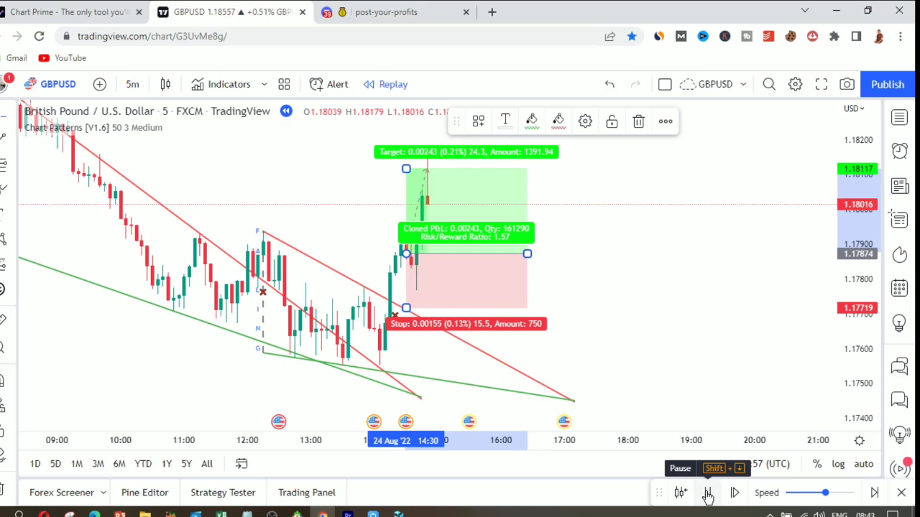
{"action": "left_click", "coordinate": [709, 491]}
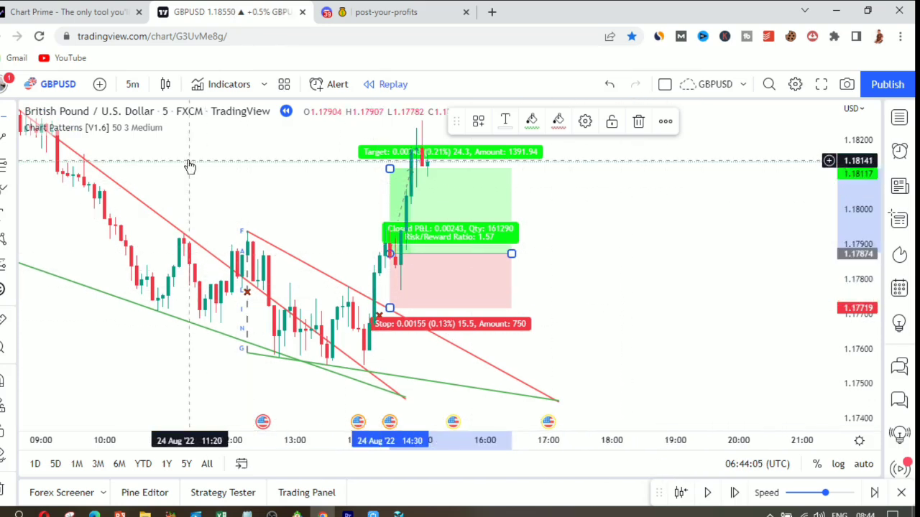
{"action": "left_click", "coordinate": [639, 122]}
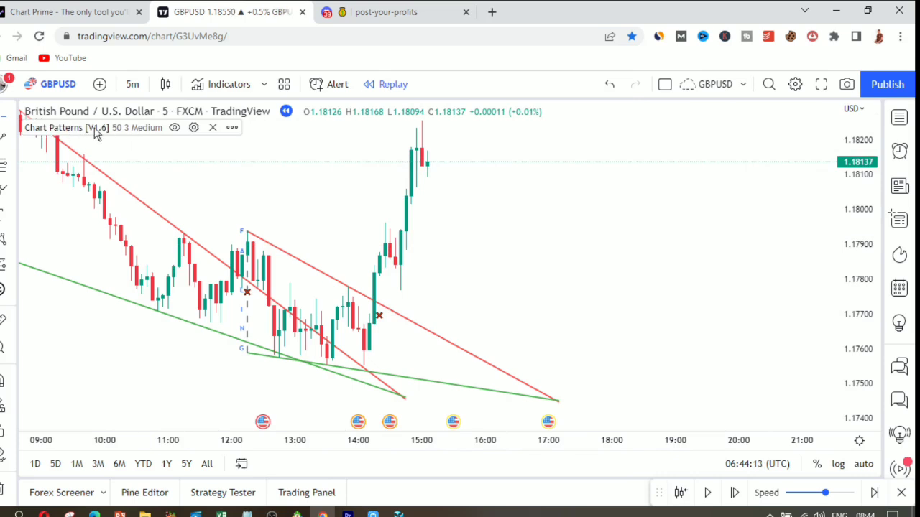
Set the Chart Patterns Deletion Period to 100 and Sensitivity to 10
{"action": "left_click", "coordinate": [194, 127]}
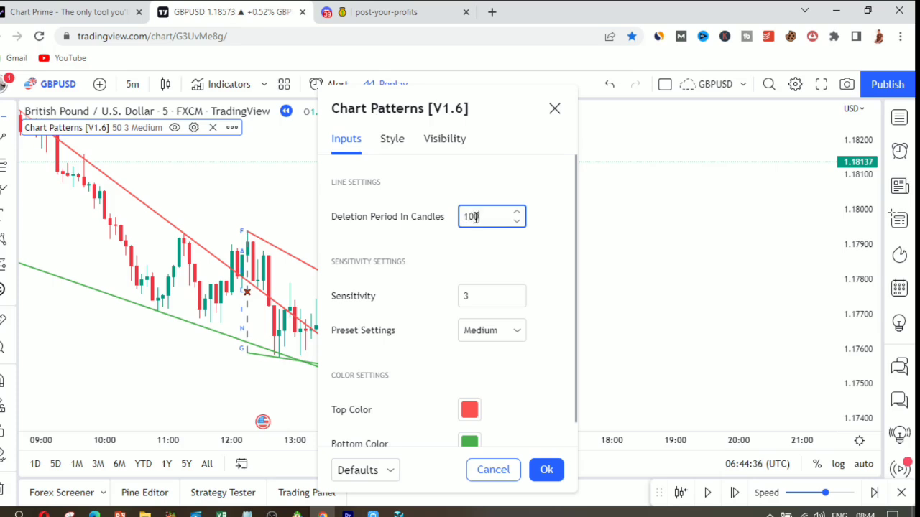
{"action": "left_click", "coordinate": [461, 245]}
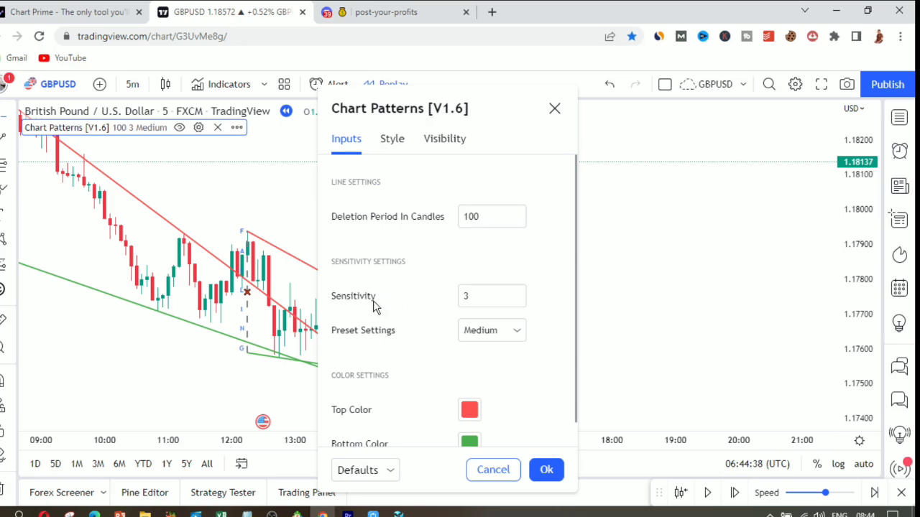
{"action": "left_click", "coordinate": [479, 295]}
{"action": "left_click_drag", "start_coordinate": [478, 295], "coordinate": [457, 304]}
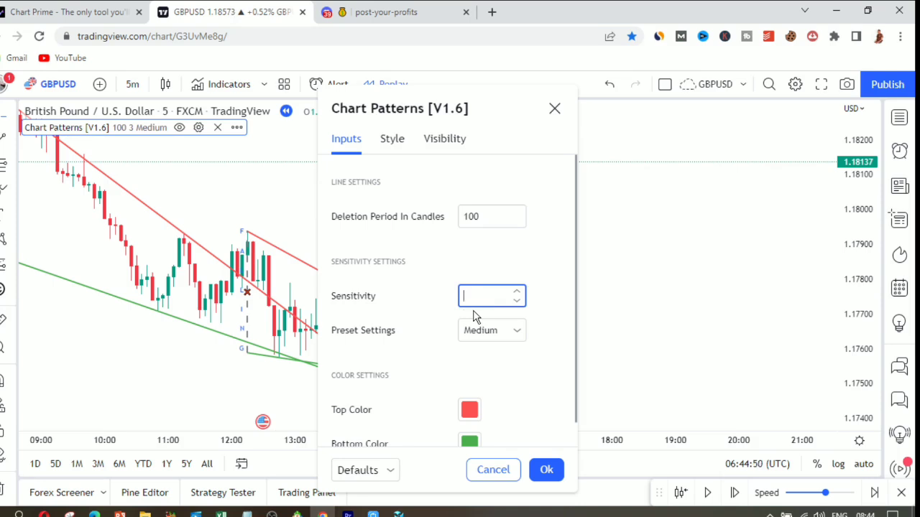
{"action": "left_click", "coordinate": [426, 228]}
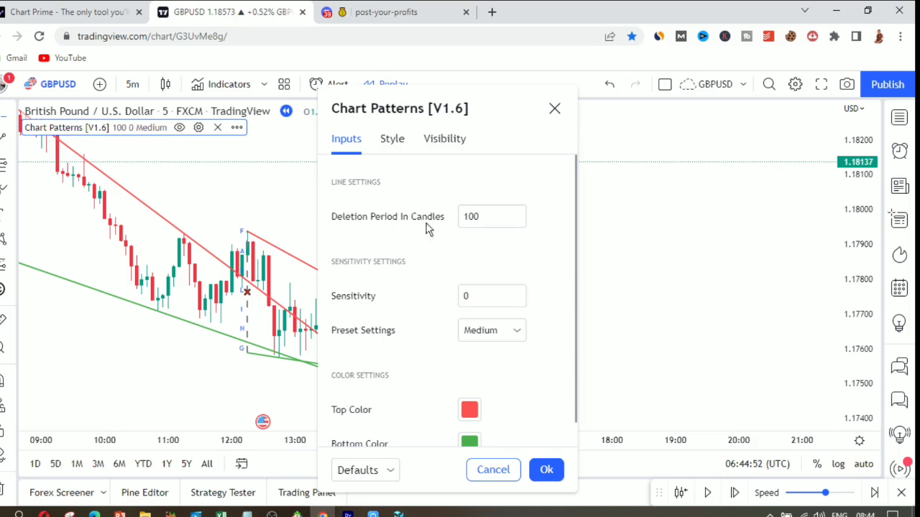
{"action": "left_click", "coordinate": [478, 295]}
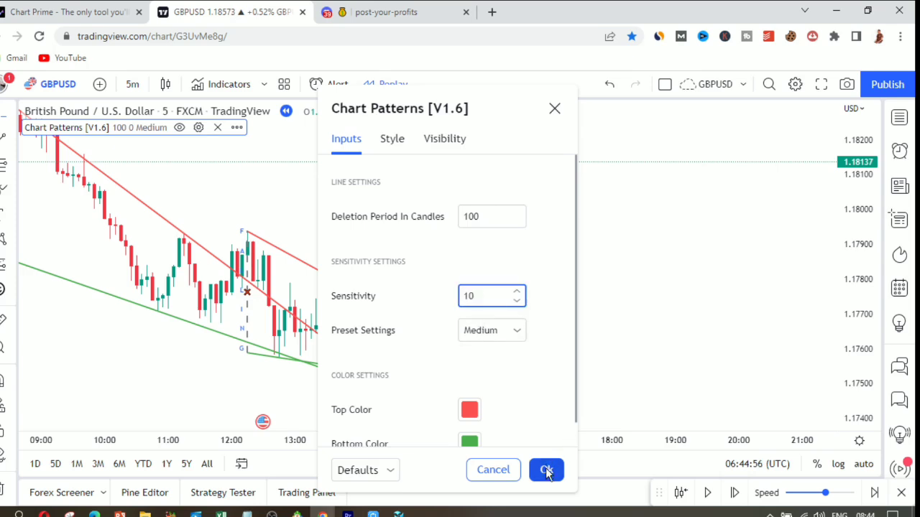
{"action": "left_click", "coordinate": [453, 296]}
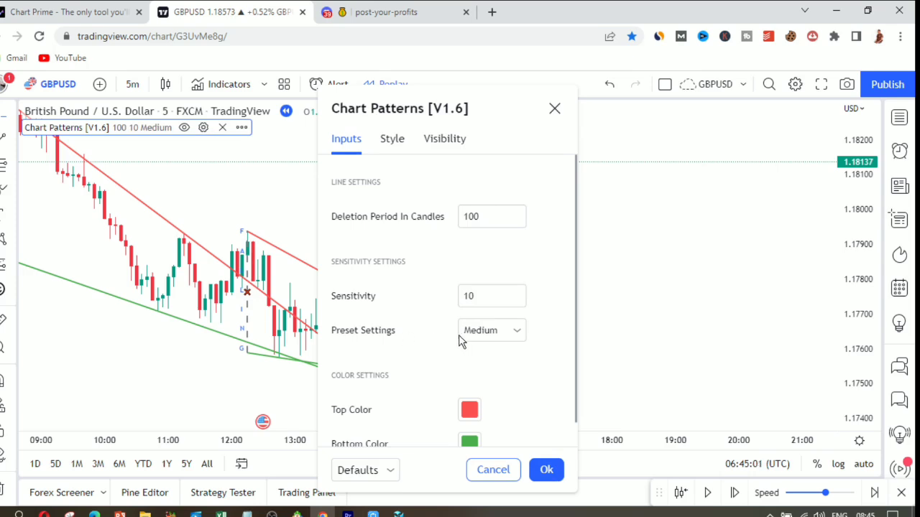
Choose the Small preset, apply the settings, and switch to the Discord post-your-profits tab
{"action": "left_click", "coordinate": [485, 340]}
{"action": "left_click", "coordinate": [475, 357]}
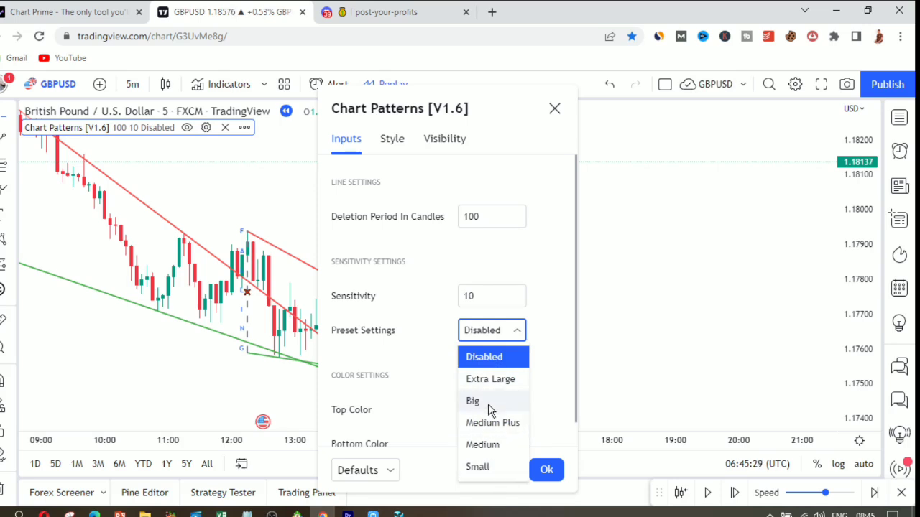
{"action": "left_click", "coordinate": [488, 467]}
{"action": "left_click", "coordinate": [546, 469]}
{"action": "scroll", "coordinate": [498, 242], "scroll_direction": "up", "scroll_amount": 5}
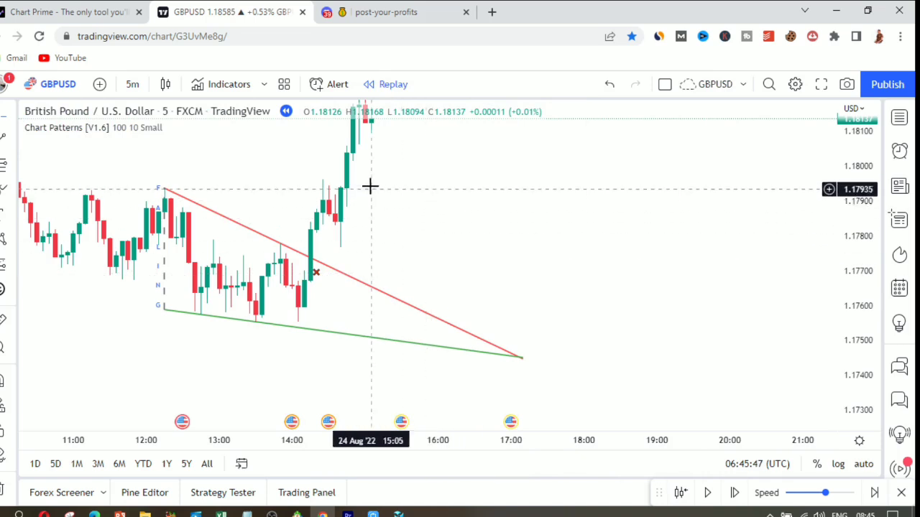
{"action": "left_click", "coordinate": [380, 7]}
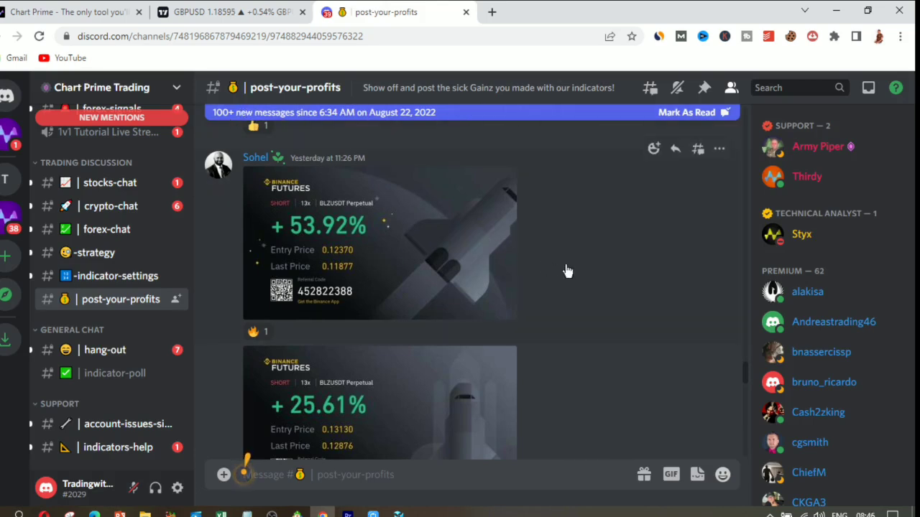
Scroll through the post-your-profits screenshots, then go to the stocks-chat channel
{"action": "scroll", "coordinate": [588, 271], "scroll_direction": "up", "scroll_amount": 5}
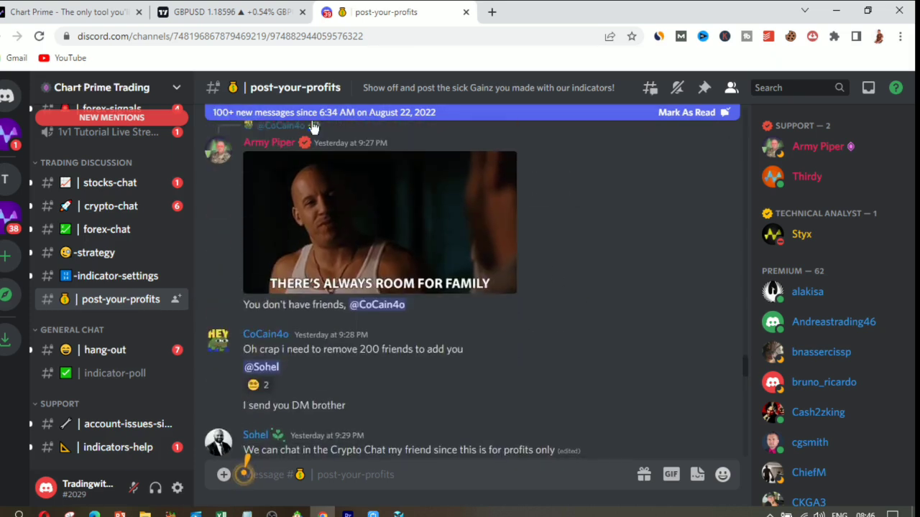
{"action": "scroll", "coordinate": [633, 286], "scroll_direction": "down", "scroll_amount": 7}
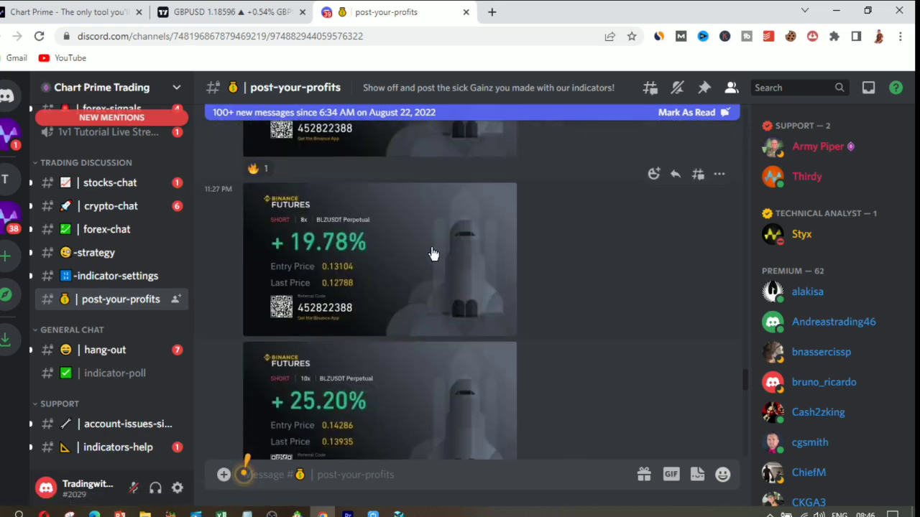
{"action": "scroll", "coordinate": [390, 226], "scroll_direction": "down", "scroll_amount": 3}
{"action": "scroll", "coordinate": [376, 197], "scroll_direction": "up", "scroll_amount": 4}
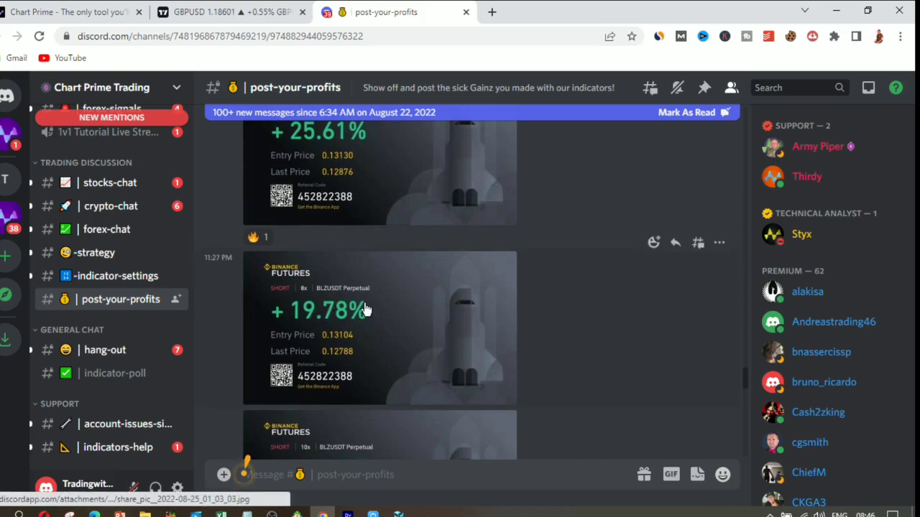
{"action": "scroll", "coordinate": [594, 319], "scroll_direction": "down", "scroll_amount": 8}
{"action": "scroll", "coordinate": [594, 327], "scroll_direction": "down", "scroll_amount": 3}
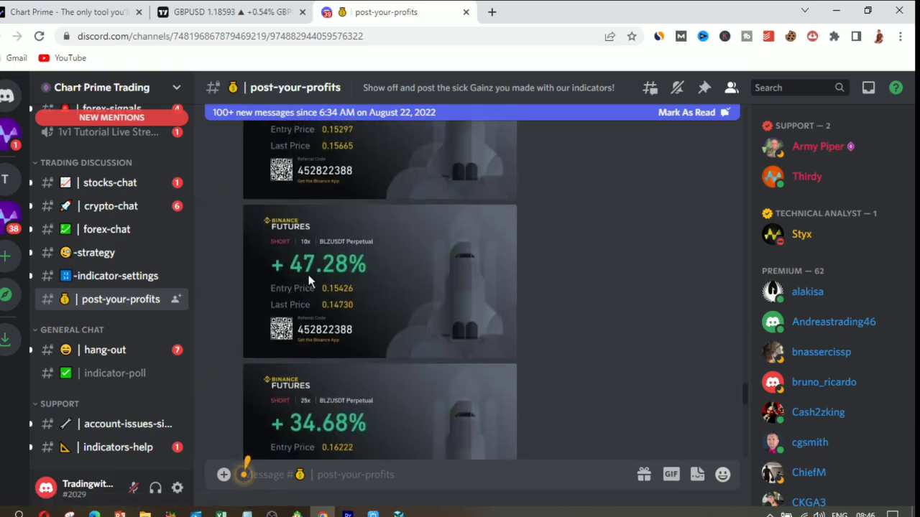
{"action": "scroll", "coordinate": [603, 272], "scroll_direction": "down", "scroll_amount": 5}
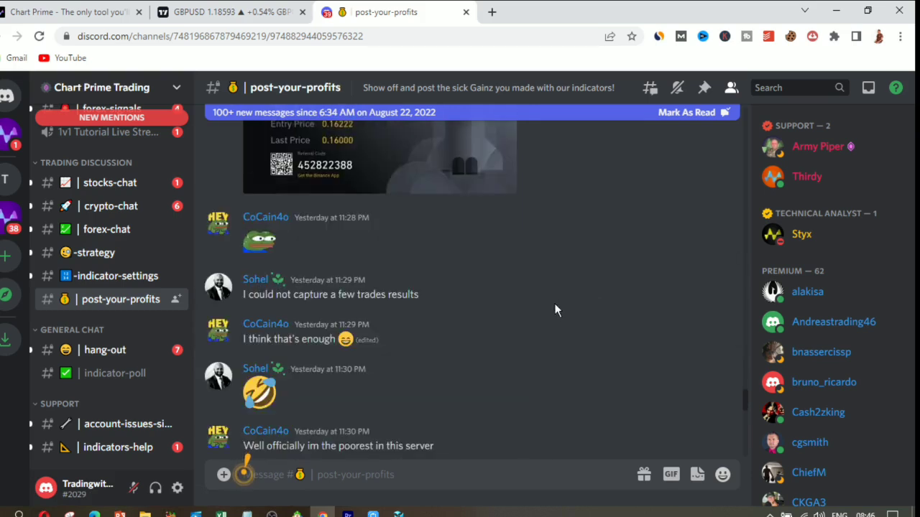
{"action": "scroll", "coordinate": [553, 303], "scroll_direction": "down", "scroll_amount": 2}
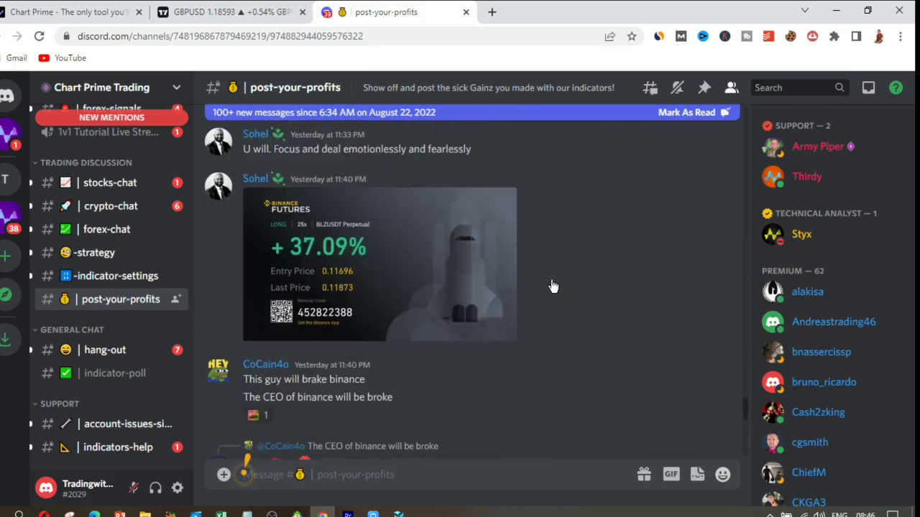
{"action": "scroll", "coordinate": [578, 288], "scroll_direction": "down", "scroll_amount": 5}
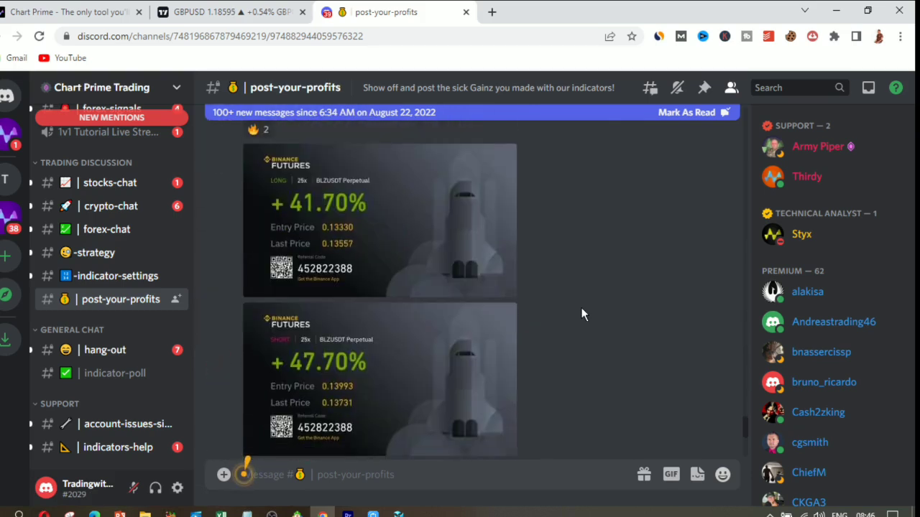
{"action": "scroll", "coordinate": [602, 296], "scroll_direction": "down", "scroll_amount": 8}
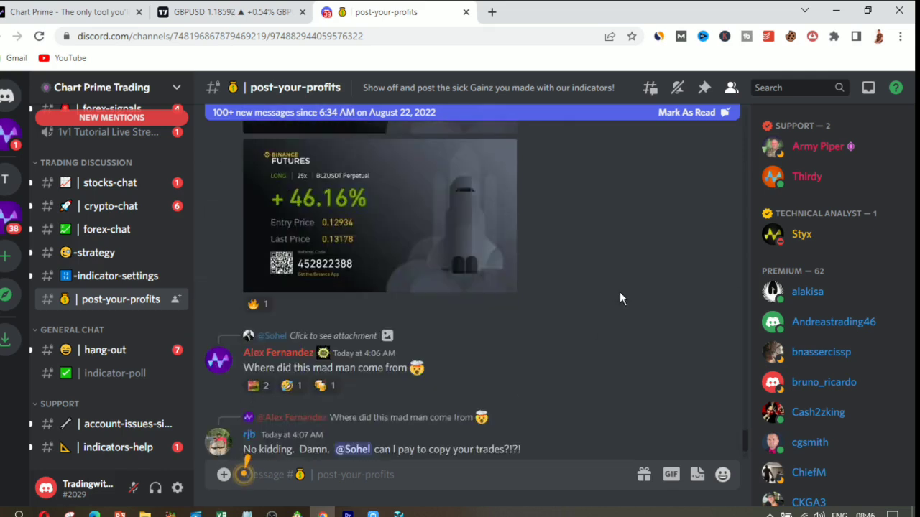
{"action": "scroll", "coordinate": [620, 292], "scroll_direction": "down", "scroll_amount": 5}
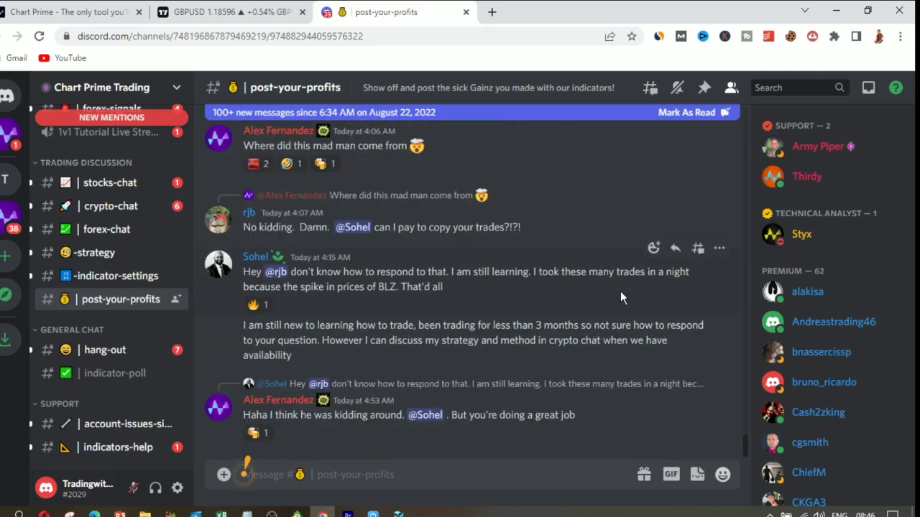
{"action": "left_click", "coordinate": [110, 182]}
{"action": "scroll", "coordinate": [119, 257], "scroll_direction": "up", "scroll_amount": 5}
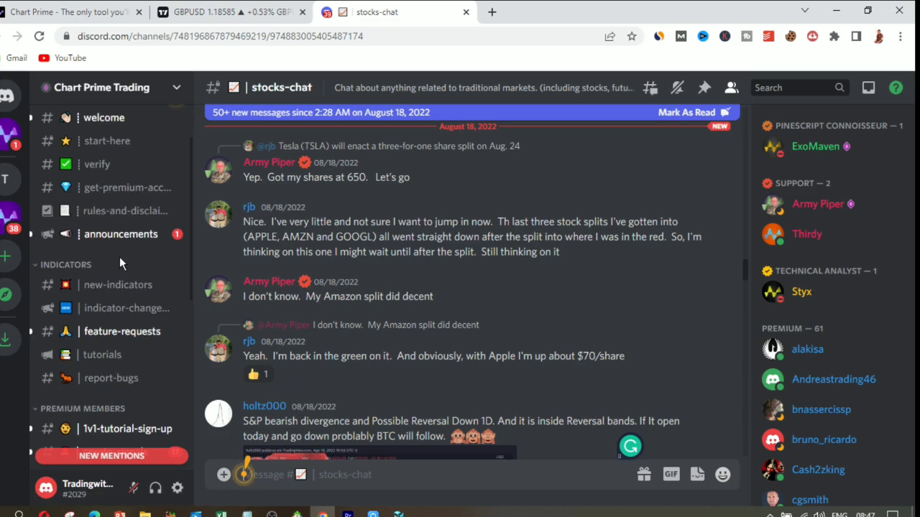
Go to forex-signals and scroll through the GBPNZD and GBPUSD signals marked TP1 Met
{"action": "scroll", "coordinate": [119, 257], "scroll_direction": "down", "scroll_amount": 1}
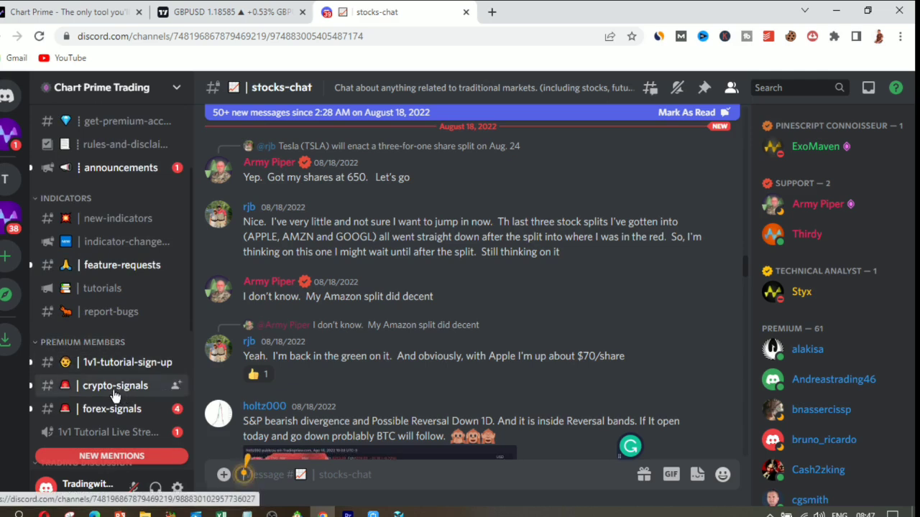
{"action": "left_click", "coordinate": [113, 419]}
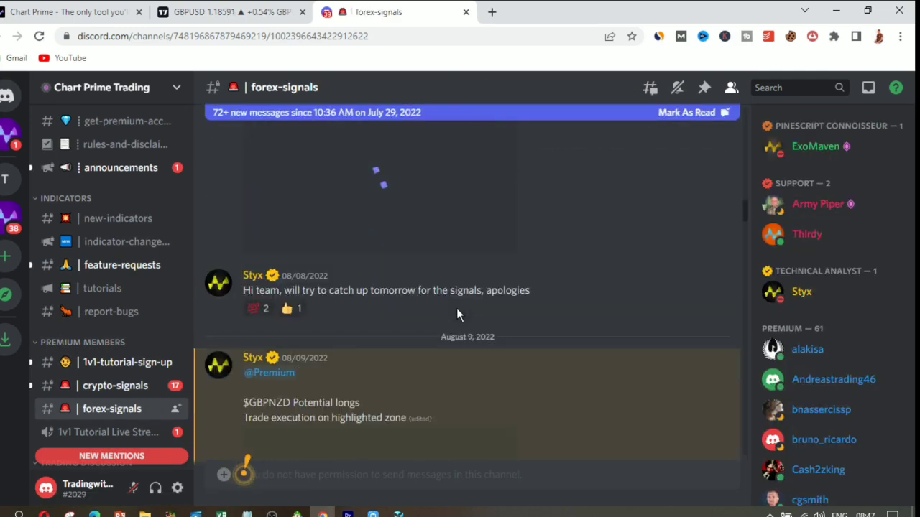
{"action": "scroll", "coordinate": [428, 315], "scroll_direction": "down", "scroll_amount": 1}
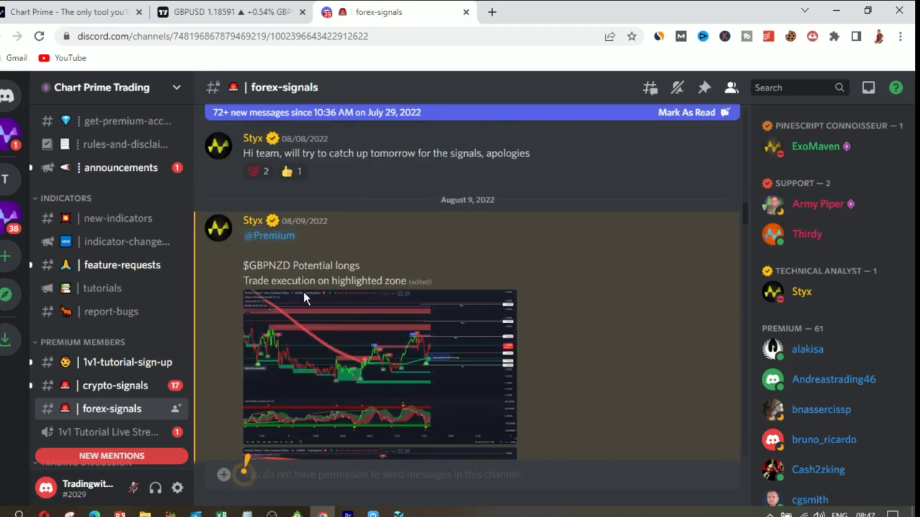
{"action": "scroll", "coordinate": [314, 313], "scroll_direction": "down", "scroll_amount": 1}
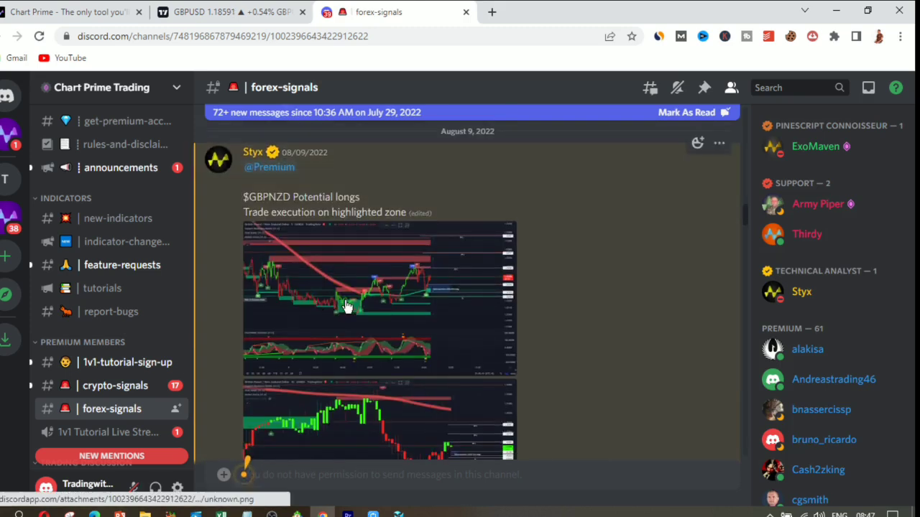
{"action": "scroll", "coordinate": [345, 300], "scroll_direction": "down", "scroll_amount": 2}
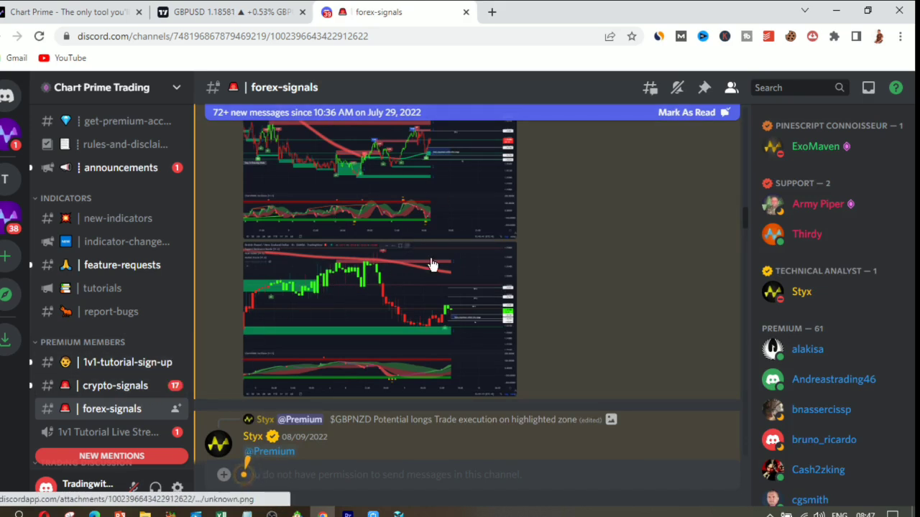
{"action": "scroll", "coordinate": [423, 256], "scroll_direction": "down", "scroll_amount": 4}
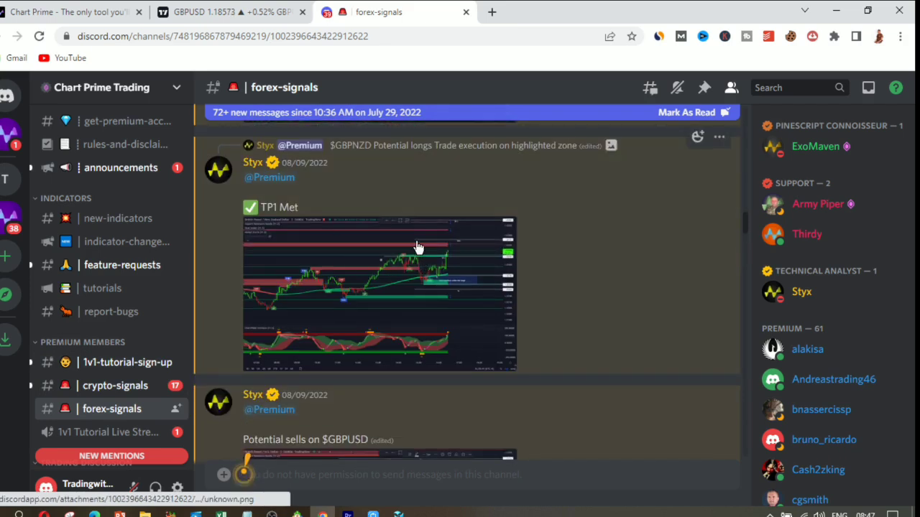
{"action": "scroll", "coordinate": [413, 252], "scroll_direction": "down", "scroll_amount": 6}
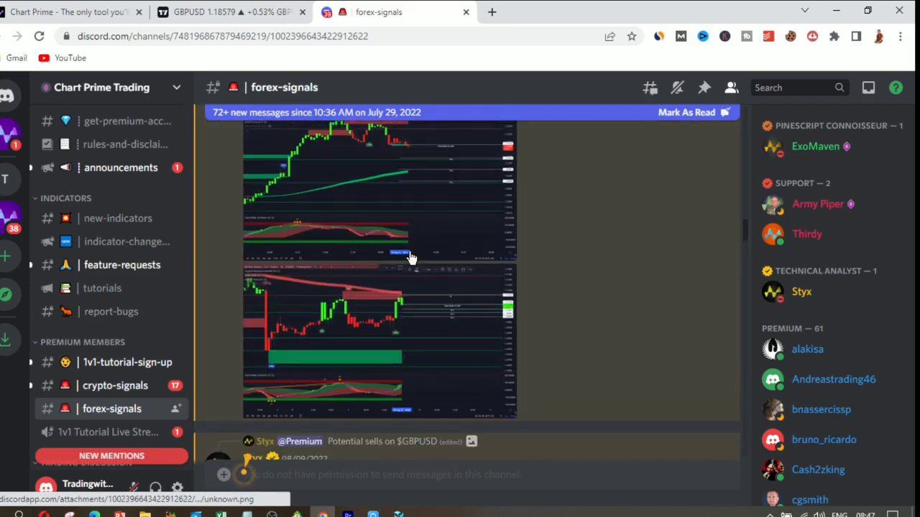
{"action": "scroll", "coordinate": [409, 255], "scroll_direction": "down", "scroll_amount": 3}
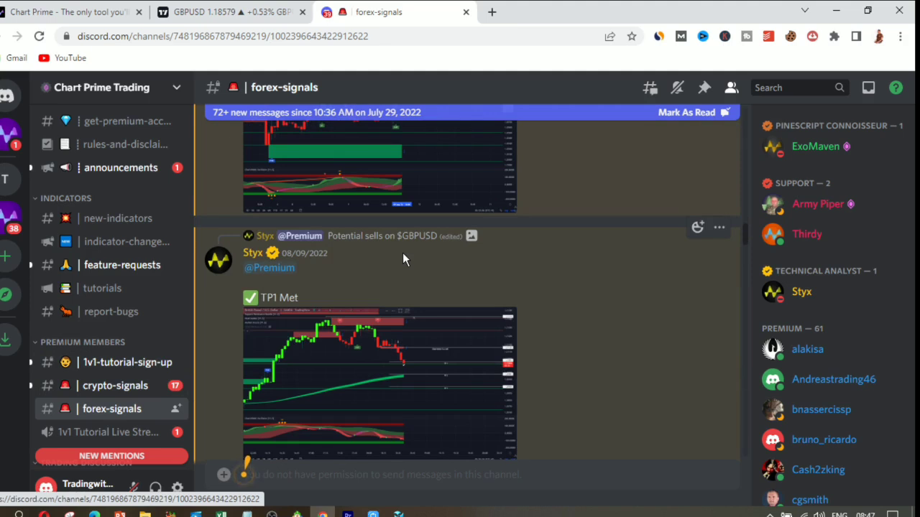
Return to the GBPUSD chart and add the Support/Resistance Bundle invite-only indicator
{"action": "left_click", "coordinate": [260, 9]}
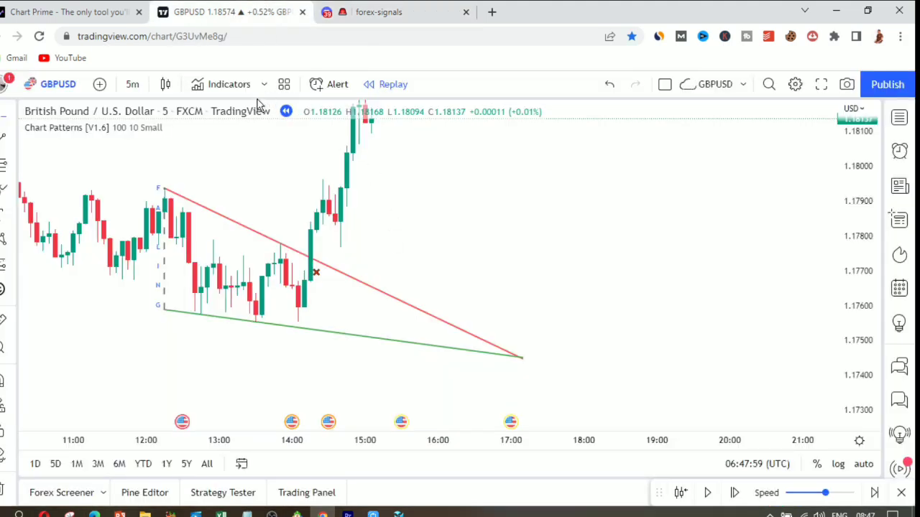
{"action": "left_click", "coordinate": [228, 87]}
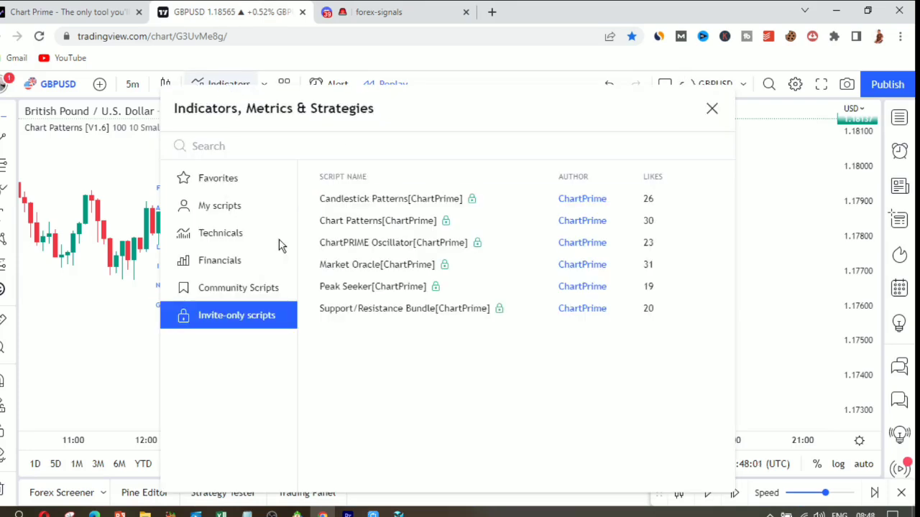
{"action": "left_click", "coordinate": [368, 313]}
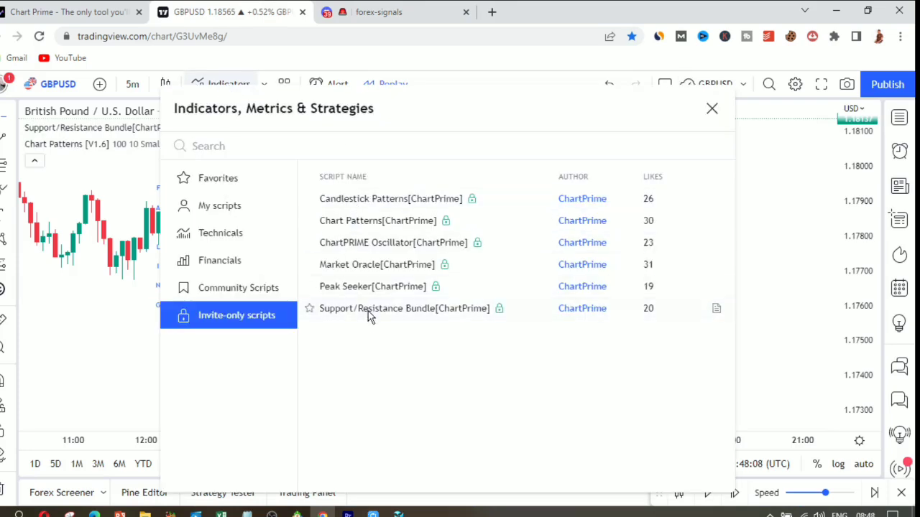
{"action": "left_click", "coordinate": [710, 110]}
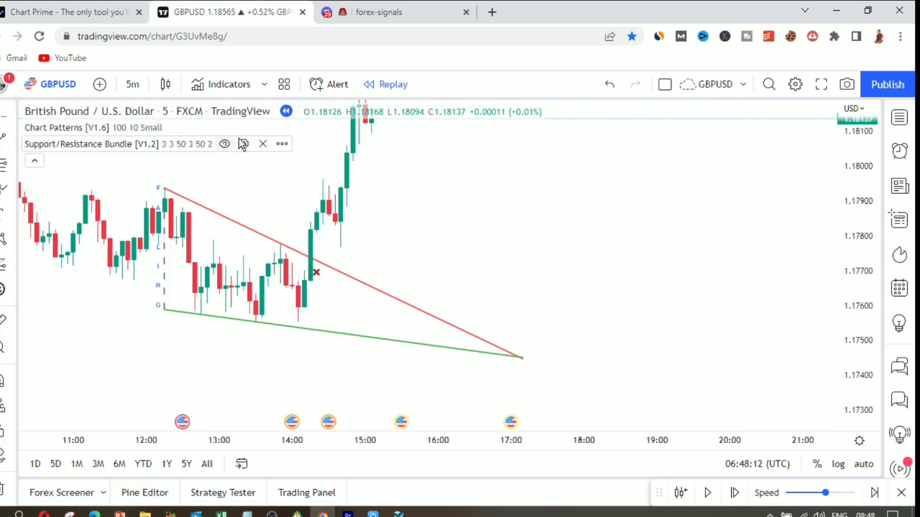
Zoom, pan and rescale the price axis to survey the support and resistance zones
{"action": "scroll", "coordinate": [539, 216], "scroll_direction": "down", "scroll_amount": 5}
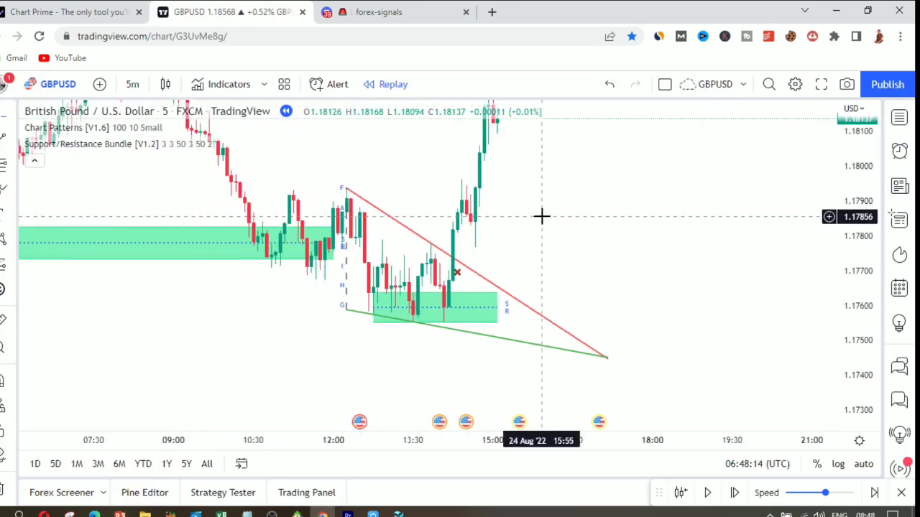
{"action": "scroll", "coordinate": [661, 222], "scroll_direction": "down", "scroll_amount": 4}
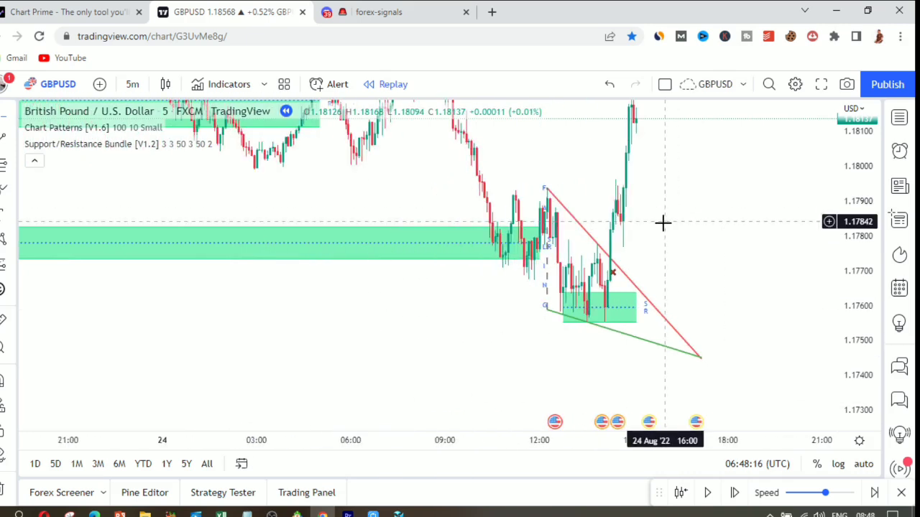
{"action": "scroll", "coordinate": [496, 285], "scroll_direction": "up", "scroll_amount": 5}
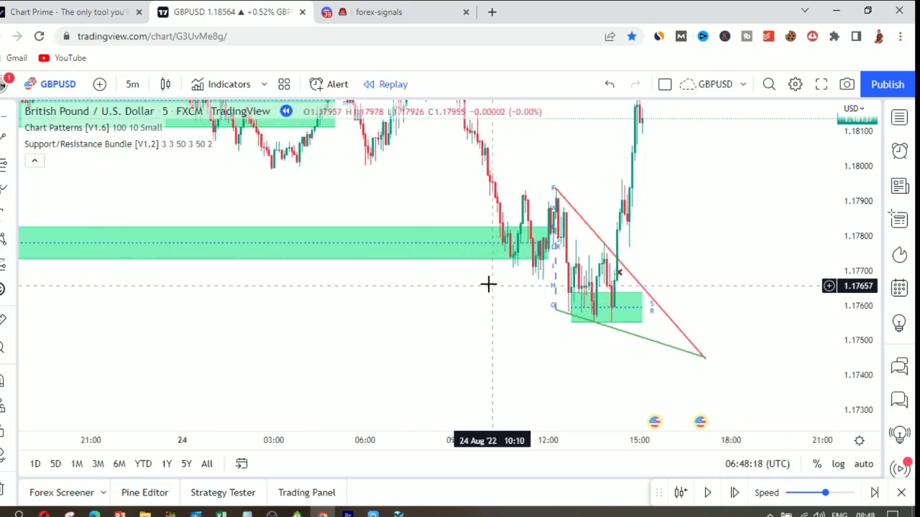
{"action": "left_click_drag", "start_coordinate": [431, 316], "coordinate": [503, 355]}
{"action": "scroll", "coordinate": [638, 345], "scroll_direction": "down", "scroll_amount": 6}
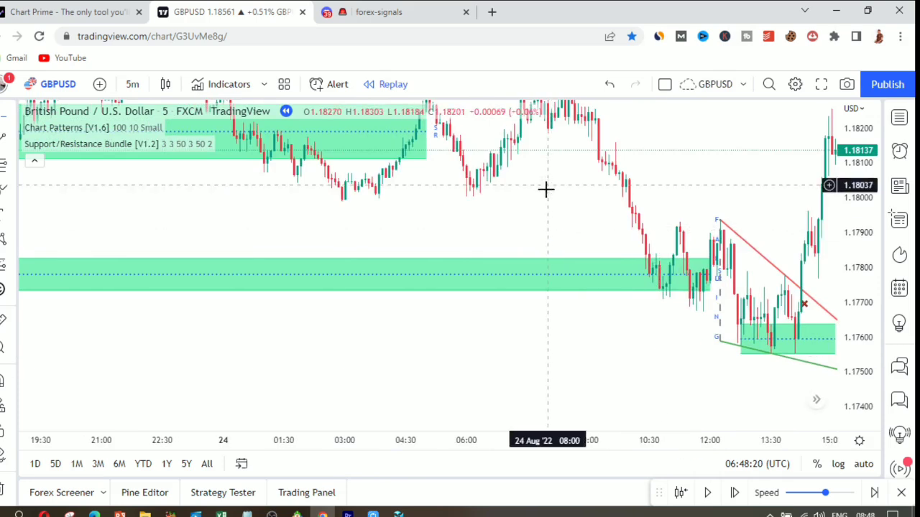
{"action": "left_click_drag", "start_coordinate": [553, 238], "coordinate": [547, 288]}
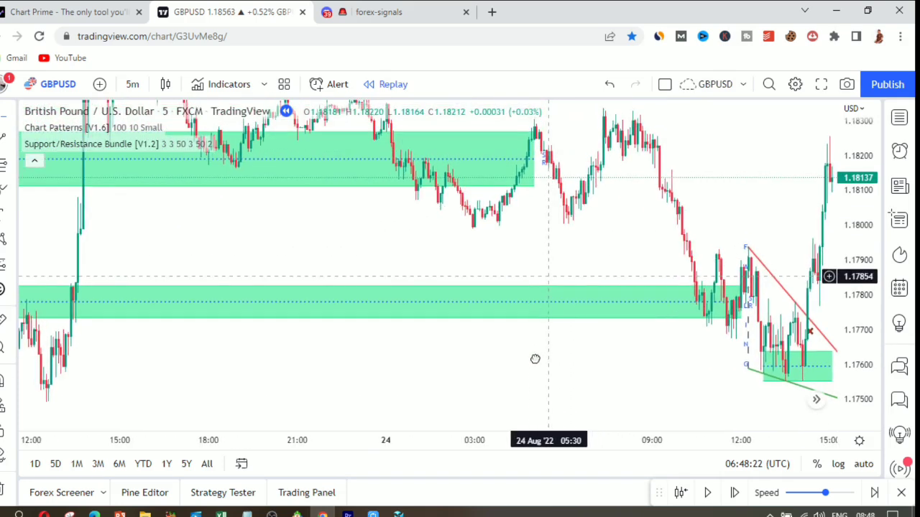
{"action": "left_click_drag", "start_coordinate": [534, 359], "coordinate": [411, 359]}
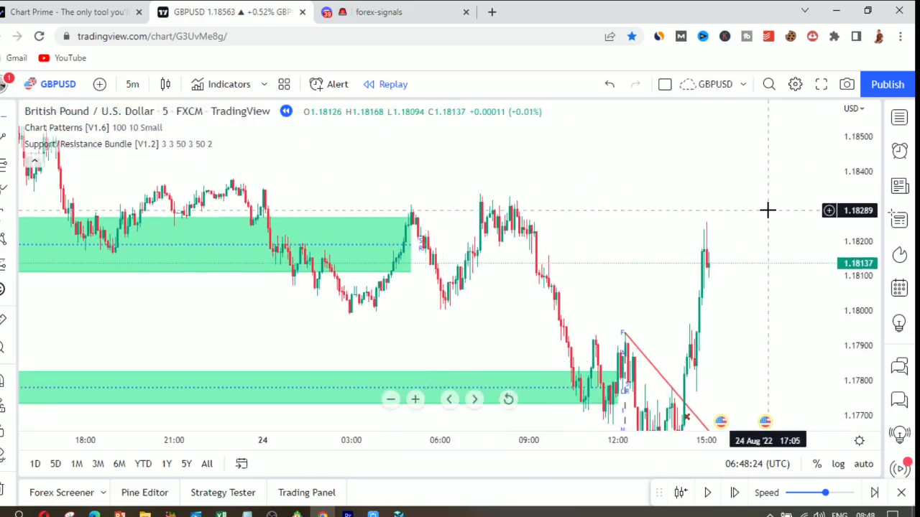
{"action": "scroll", "coordinate": [768, 210], "scroll_direction": "down", "scroll_amount": 5}
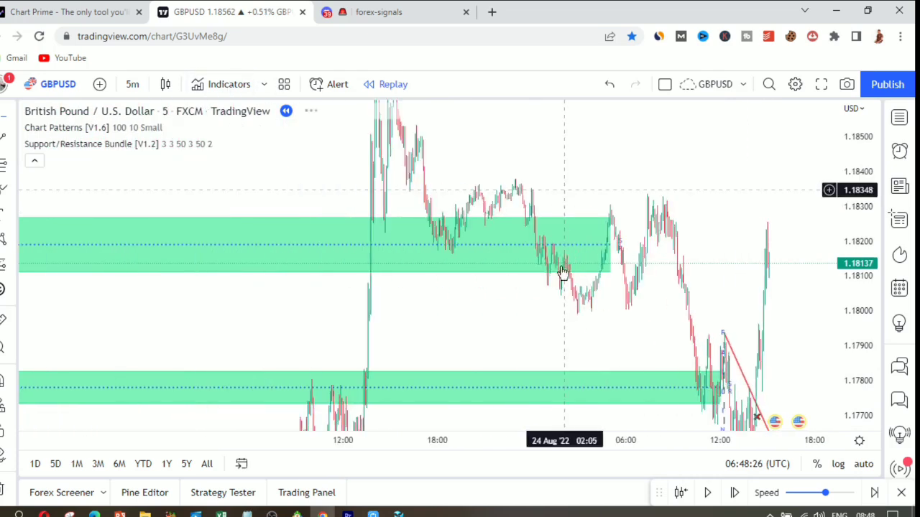
{"action": "scroll", "coordinate": [622, 287], "scroll_direction": "down", "scroll_amount": 5}
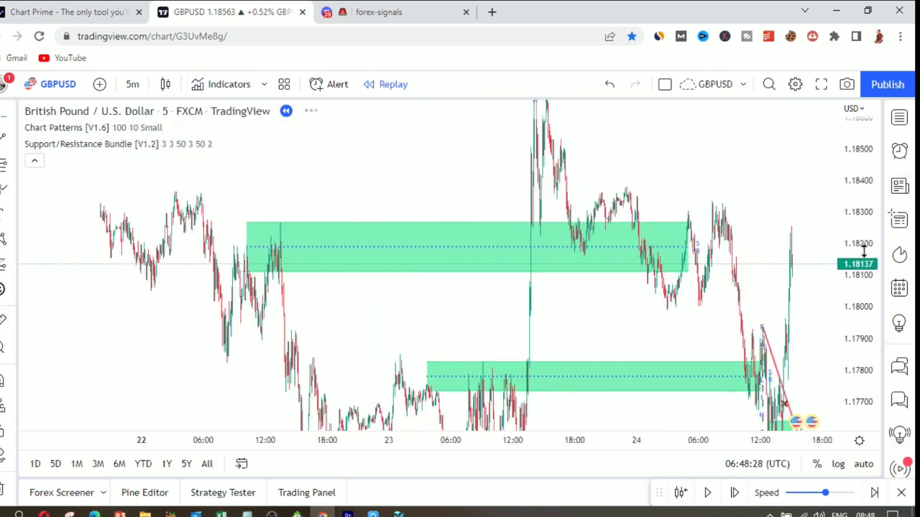
{"action": "left_click_drag", "start_coordinate": [863, 248], "coordinate": [862, 323]}
{"action": "scroll", "coordinate": [579, 334], "scroll_direction": "up", "scroll_amount": 1}
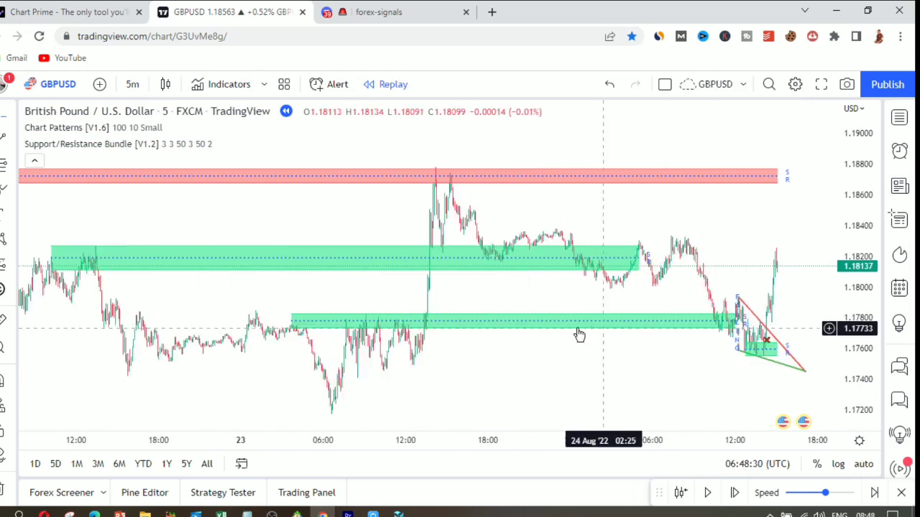
{"action": "scroll", "coordinate": [579, 334], "scroll_direction": "up", "scroll_amount": 3}
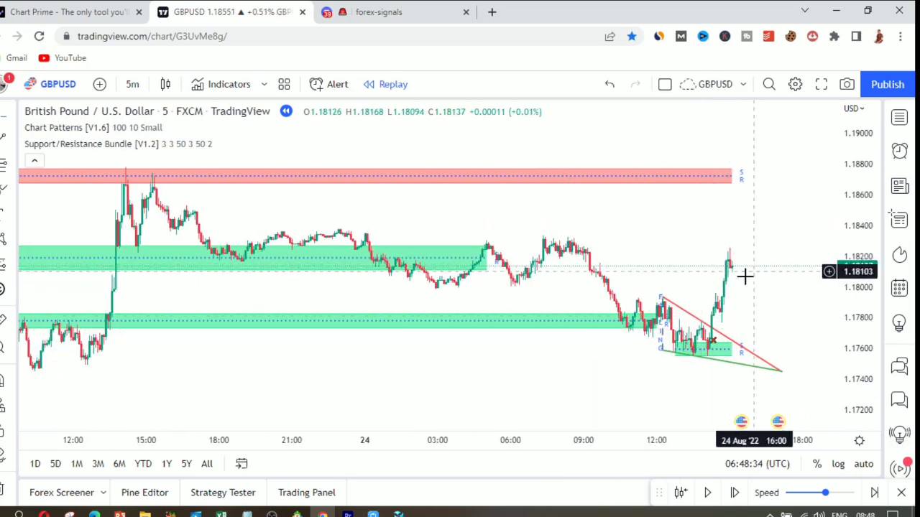
{"action": "scroll", "coordinate": [737, 274], "scroll_direction": "up", "scroll_amount": 3}
{"action": "left_click_drag", "start_coordinate": [845, 309], "coordinate": [855, 208]}
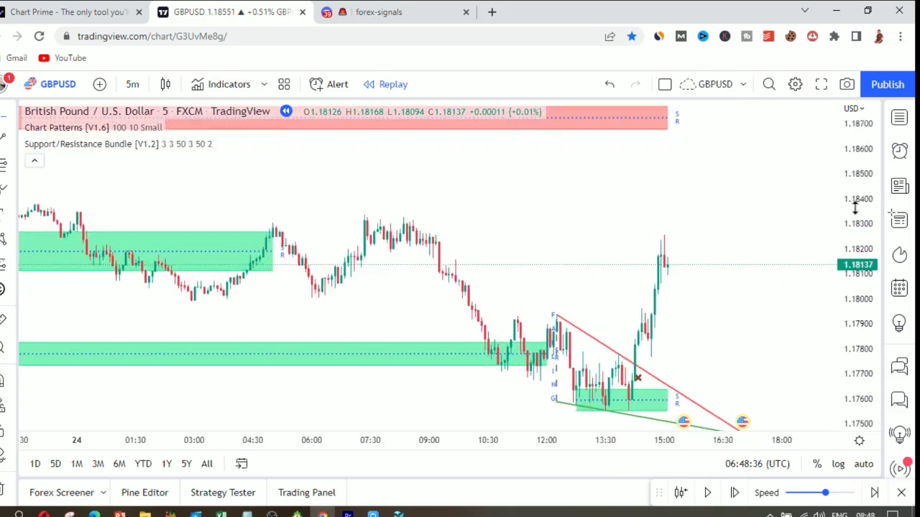
{"action": "scroll", "coordinate": [817, 273], "scroll_direction": "down", "scroll_amount": 3}
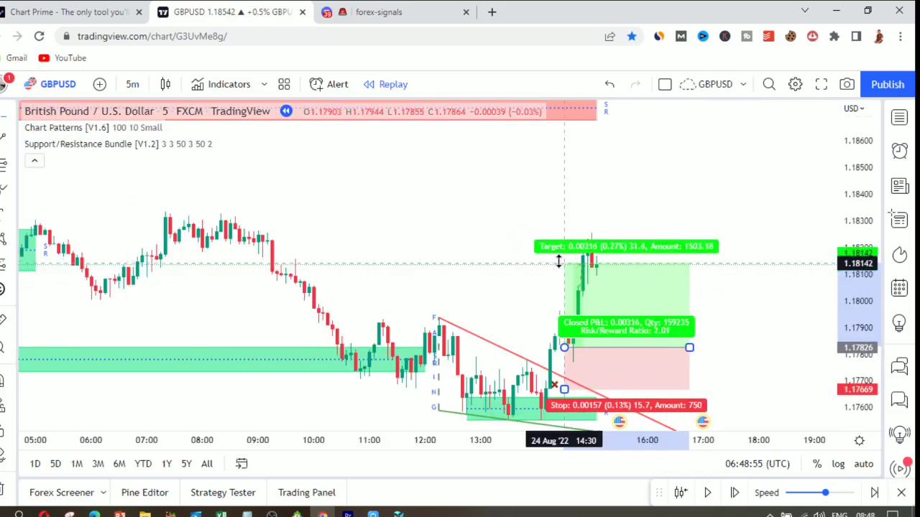
Raise the long position's target to about 1.18173 and deselect it
{"action": "left_click_drag", "start_coordinate": [558, 259], "coordinate": [558, 254]}
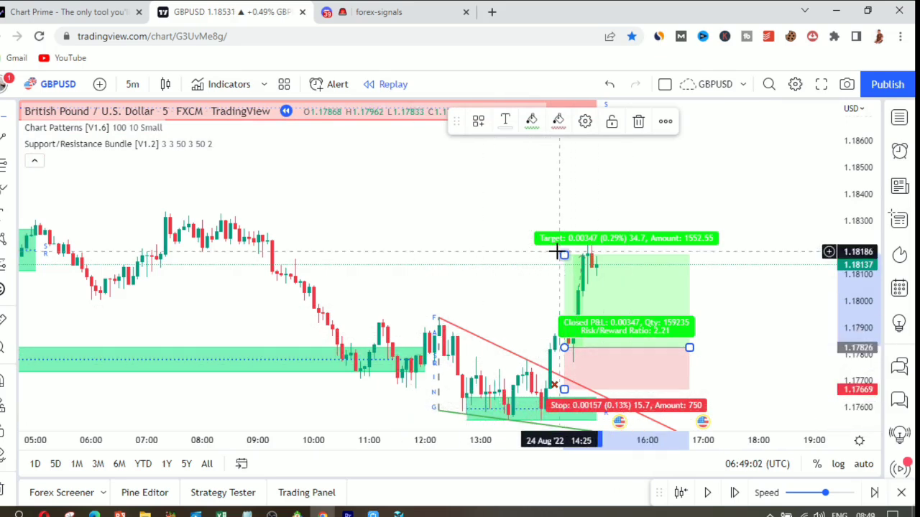
{"action": "left_click", "coordinate": [724, 281]}
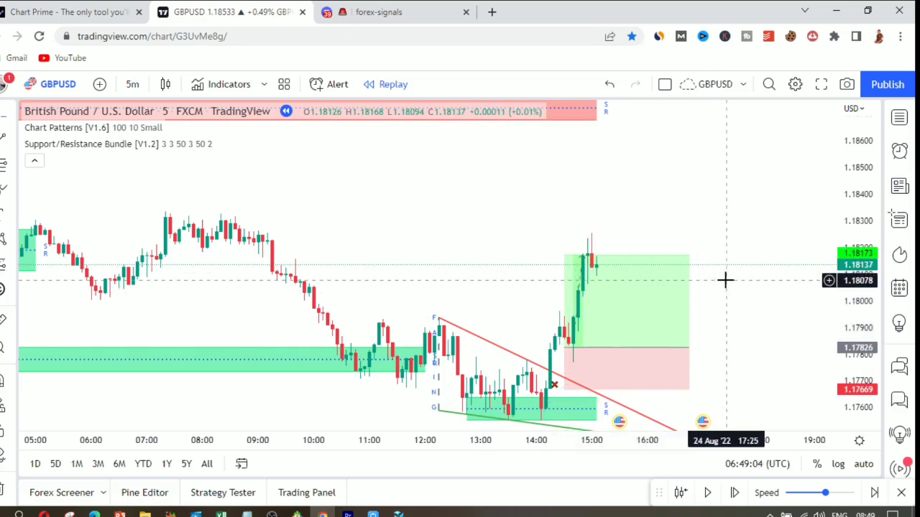
{"action": "scroll", "coordinate": [724, 280], "scroll_direction": "down", "scroll_amount": 1}
{"action": "scroll", "coordinate": [538, 300], "scroll_direction": "down", "scroll_amount": 1}
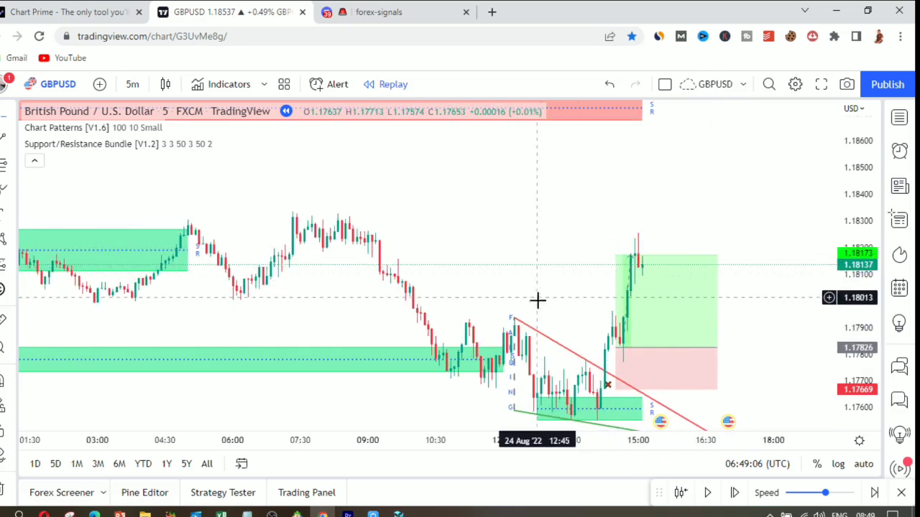
{"action": "scroll", "coordinate": [571, 309], "scroll_direction": "down", "scroll_amount": 3}
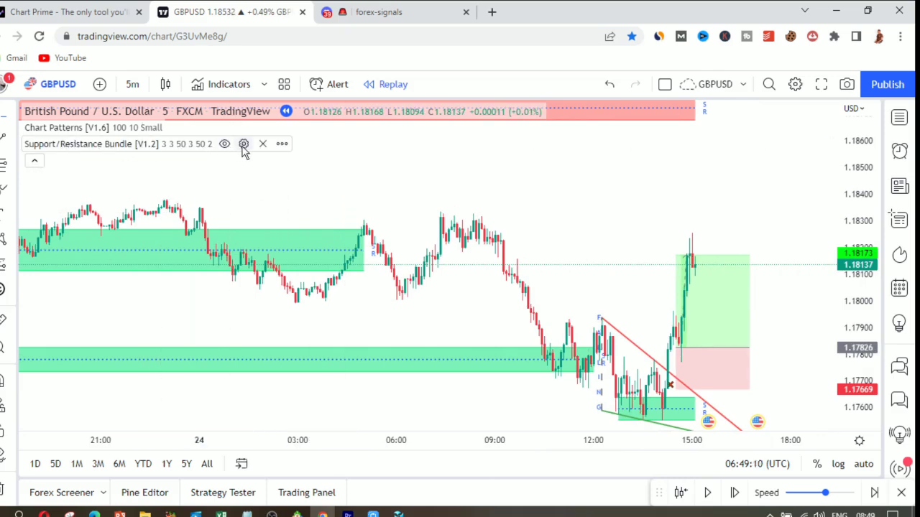
Keep order blocks enabled with maximum allowed breakouts 3 in Support/Resistance Bundle settings, and apply
{"action": "left_click", "coordinate": [243, 144]}
{"action": "scroll", "coordinate": [407, 280], "scroll_direction": "down", "scroll_amount": 5}
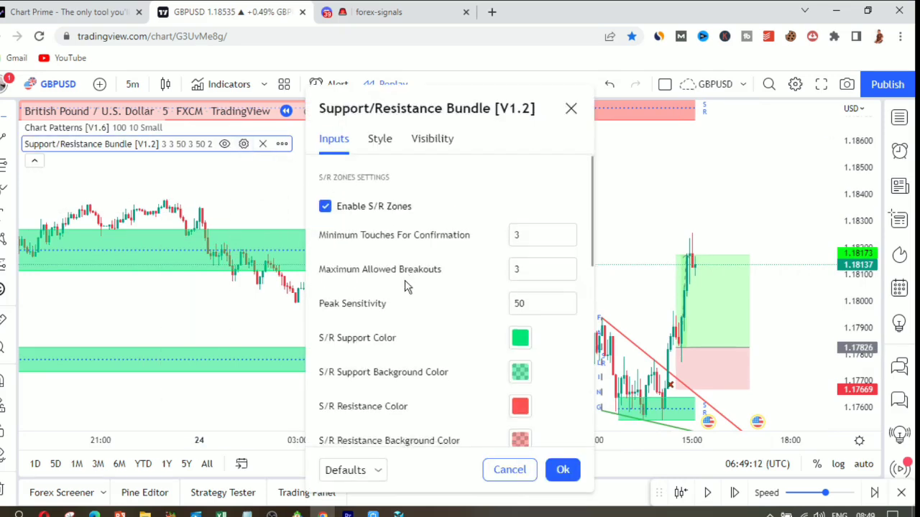
{"action": "scroll", "coordinate": [406, 294], "scroll_direction": "down", "scroll_amount": 2}
{"action": "scroll", "coordinate": [415, 287], "scroll_direction": "up", "scroll_amount": 7}
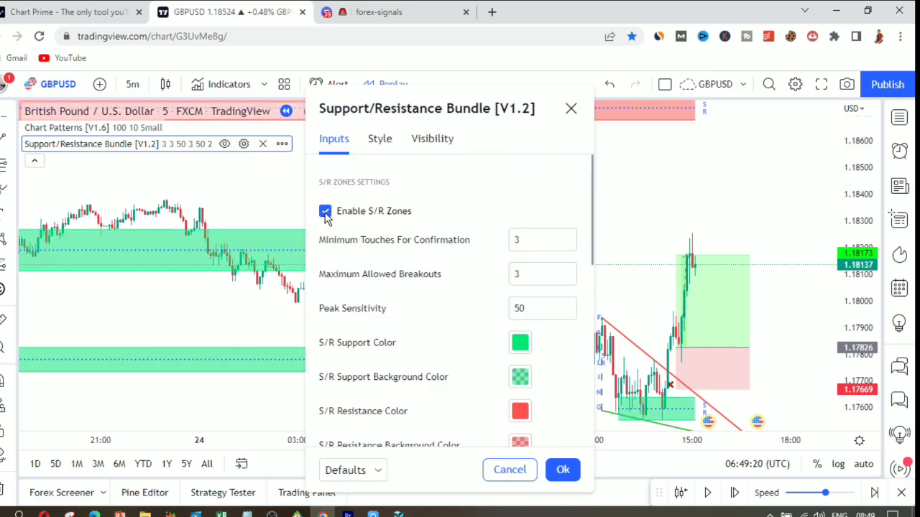
{"action": "scroll", "coordinate": [361, 226], "scroll_direction": "down", "scroll_amount": 3}
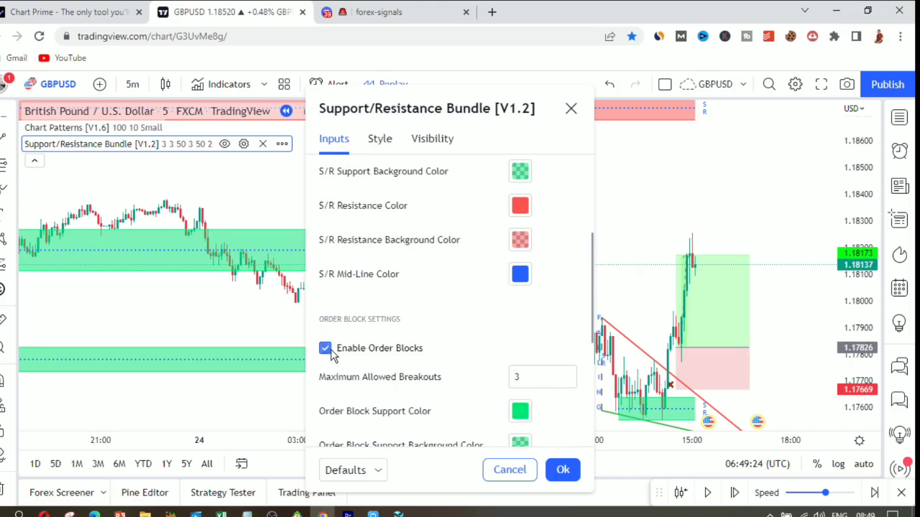
{"action": "scroll", "coordinate": [368, 298], "scroll_direction": "up", "scroll_amount": 3}
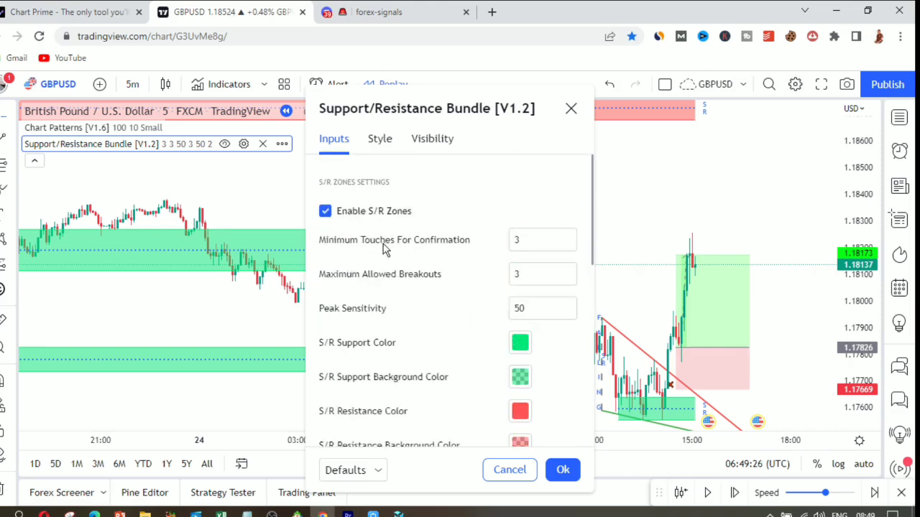
{"action": "scroll", "coordinate": [388, 259], "scroll_direction": "down", "scroll_amount": 3}
{"action": "scroll", "coordinate": [388, 288], "scroll_direction": "down", "scroll_amount": 4}
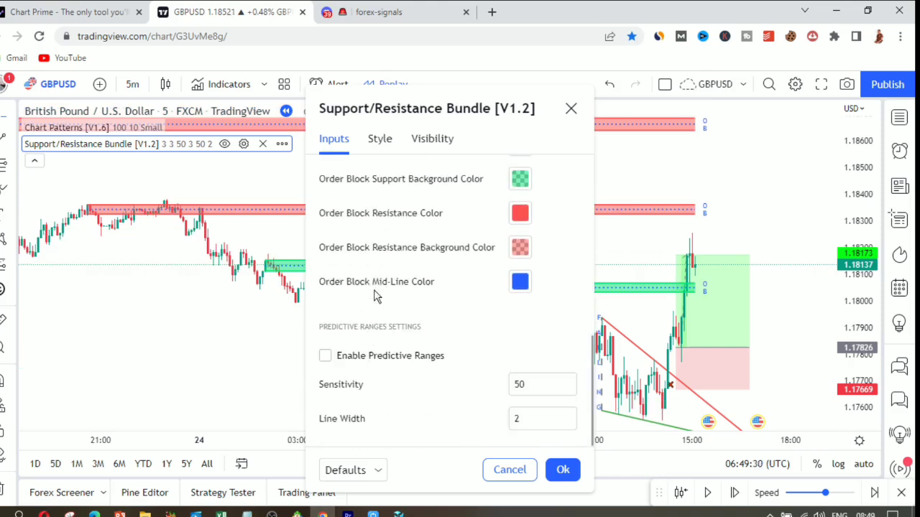
{"action": "scroll", "coordinate": [369, 284], "scroll_direction": "up", "scroll_amount": 2}
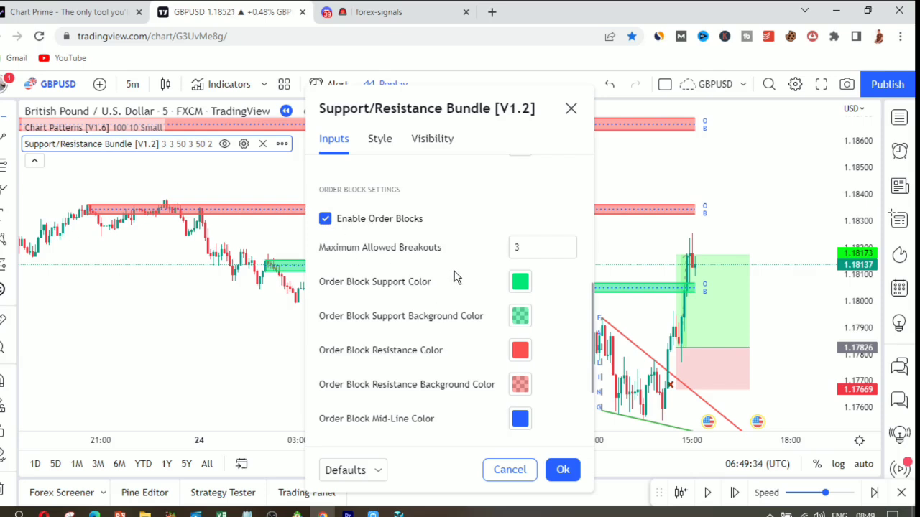
{"action": "left_click", "coordinate": [527, 248]}
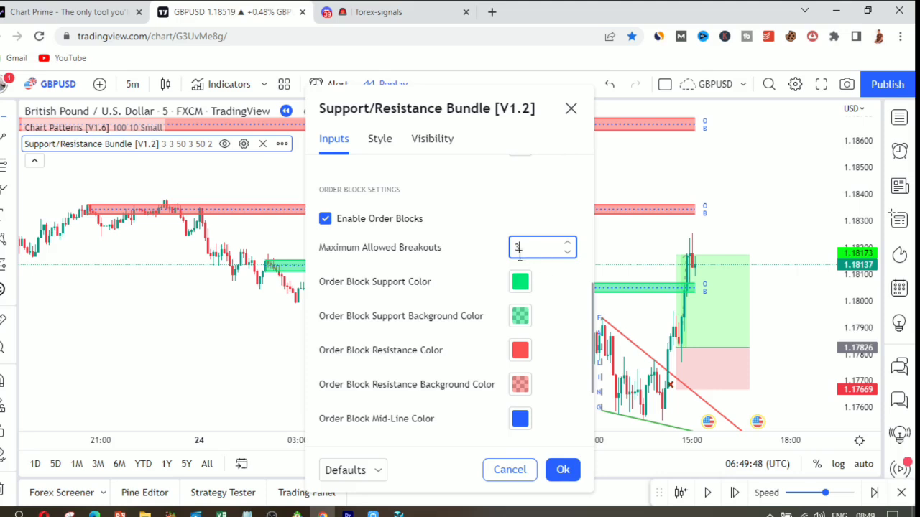
{"action": "left_click", "coordinate": [563, 470]}
{"action": "scroll", "coordinate": [616, 288], "scroll_direction": "left", "scroll_amount": 3}
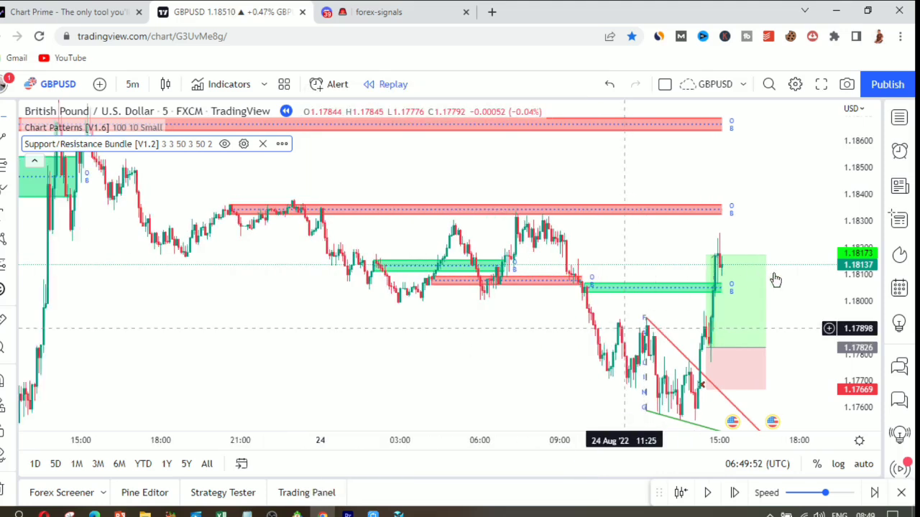
Enable Predictive Ranges in the Support/Resistance Bundle settings and apply them
{"action": "scroll", "coordinate": [784, 208], "scroll_direction": "right", "scroll_amount": 3}
{"action": "left_click_drag", "start_coordinate": [784, 208], "coordinate": [741, 343]}
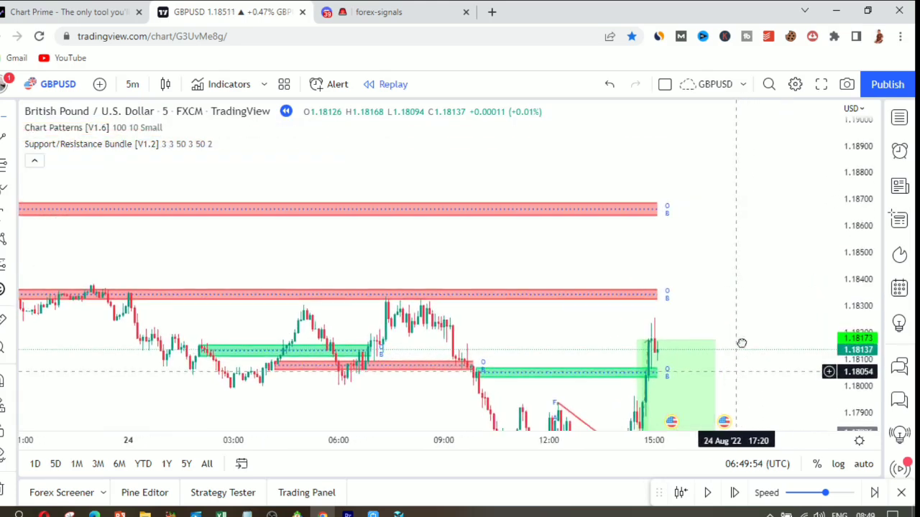
{"action": "scroll", "coordinate": [335, 268], "scroll_direction": "left", "scroll_amount": 3}
{"action": "scroll", "coordinate": [247, 347], "scroll_direction": "left", "scroll_amount": 3}
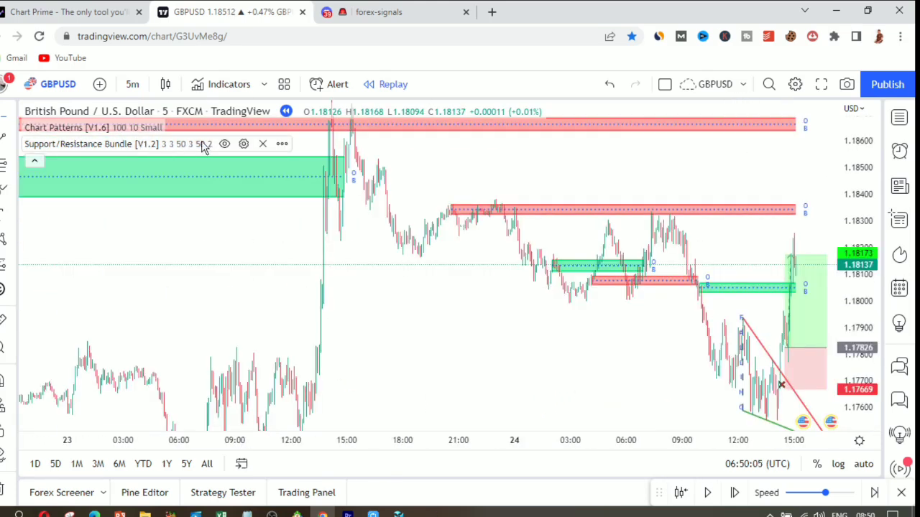
{"action": "left_click", "coordinate": [243, 145]}
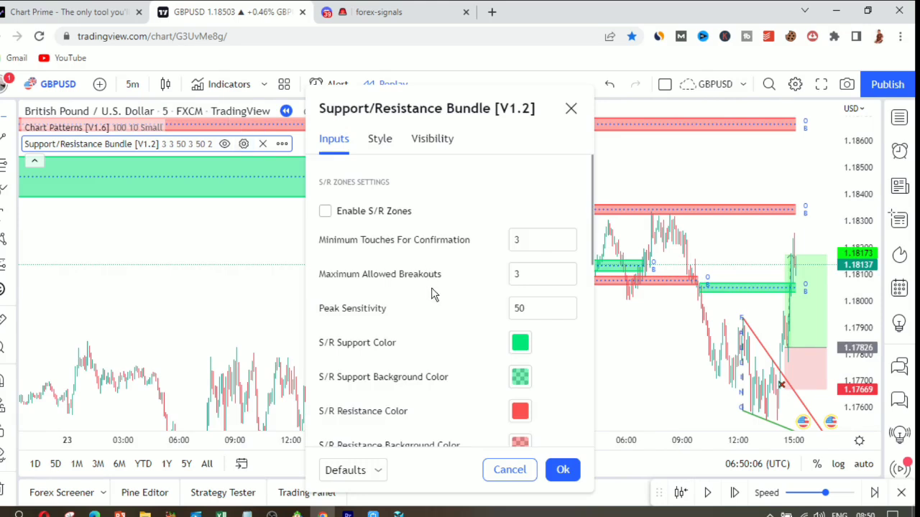
{"action": "scroll", "coordinate": [428, 309], "scroll_direction": "down", "scroll_amount": 10}
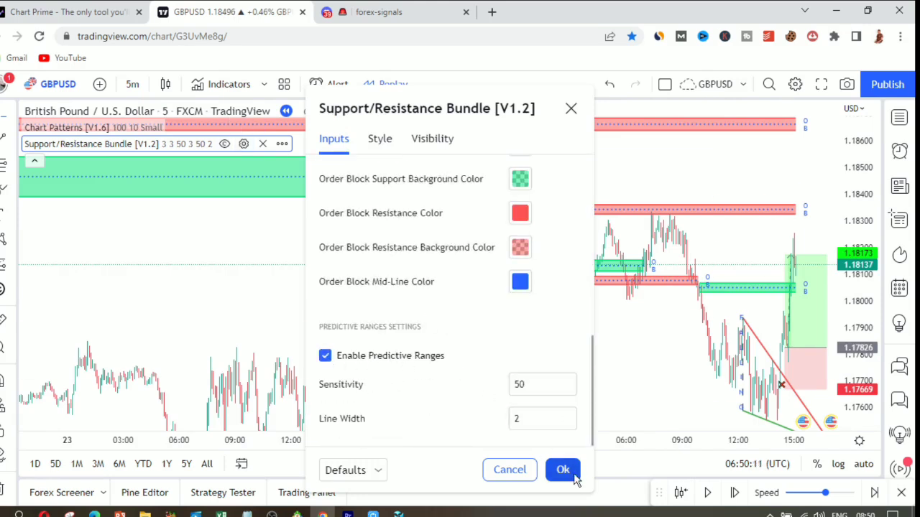
{"action": "left_click", "coordinate": [645, 378]}
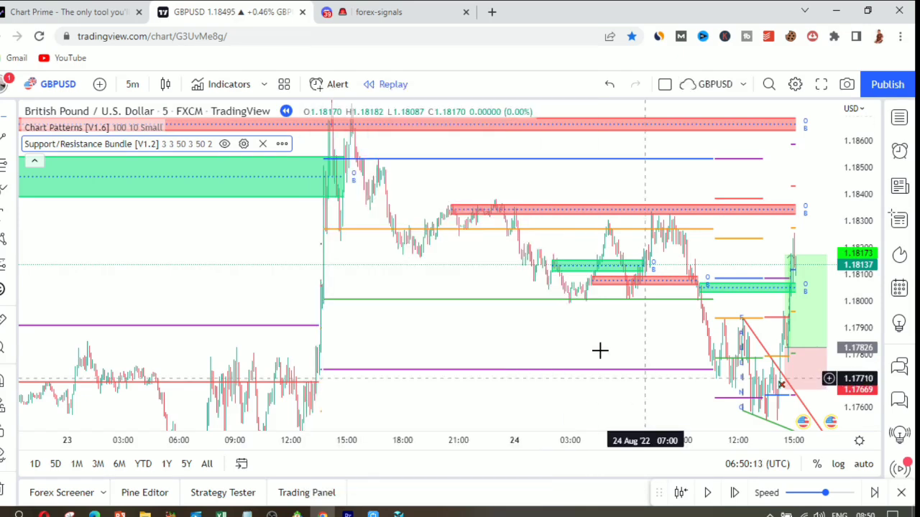
Stretch the price axis and pan to later candles to view the range lines
{"action": "scroll", "coordinate": [575, 349], "scroll_direction": "up", "scroll_amount": 3}
{"action": "scroll", "coordinate": [743, 246], "scroll_direction": "up", "scroll_amount": 1}
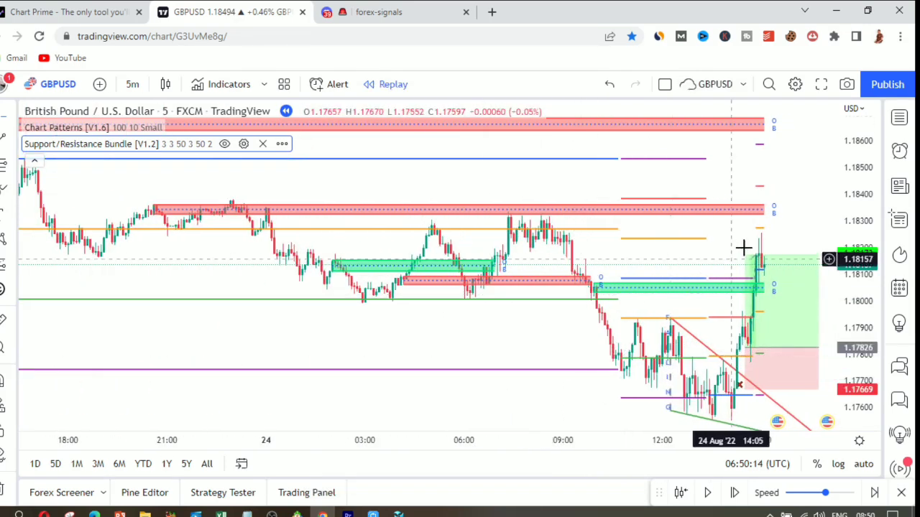
{"action": "left_click_drag", "start_coordinate": [852, 277], "coordinate": [852, 199]}
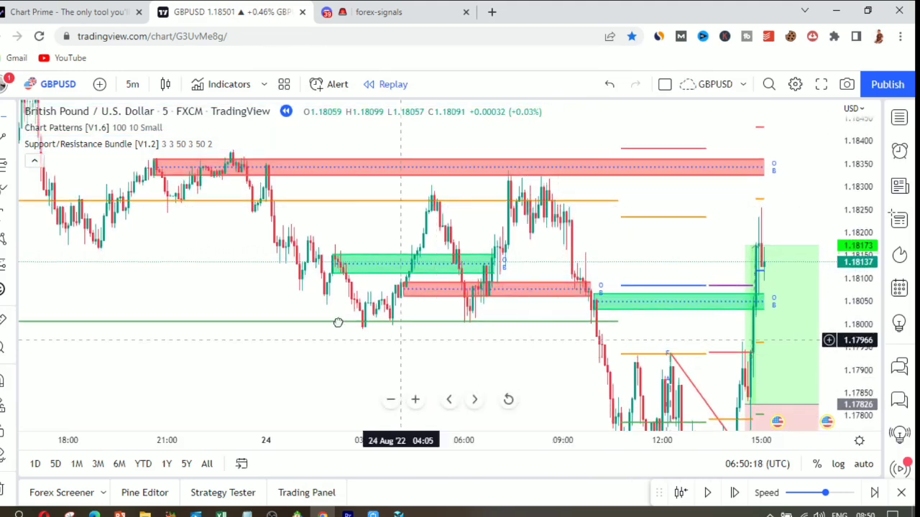
{"action": "left_click_drag", "start_coordinate": [338, 322], "coordinate": [232, 308]}
{"action": "scroll", "coordinate": [666, 283], "scroll_direction": "down", "scroll_amount": 2}
Pan to later bars and select the long position to show its target and P&L
{"action": "scroll", "coordinate": [752, 300], "scroll_direction": "down", "scroll_amount": 2}
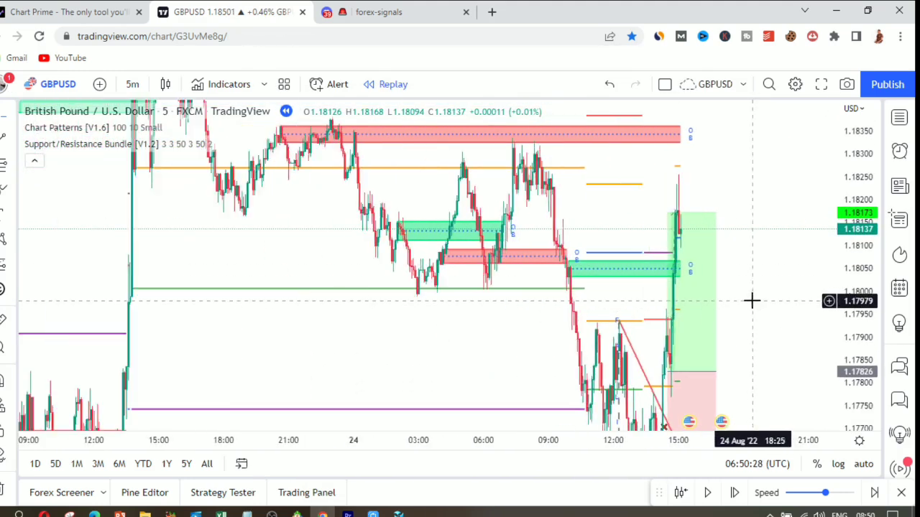
{"action": "left_click_drag", "start_coordinate": [425, 335], "coordinate": [386, 331]}
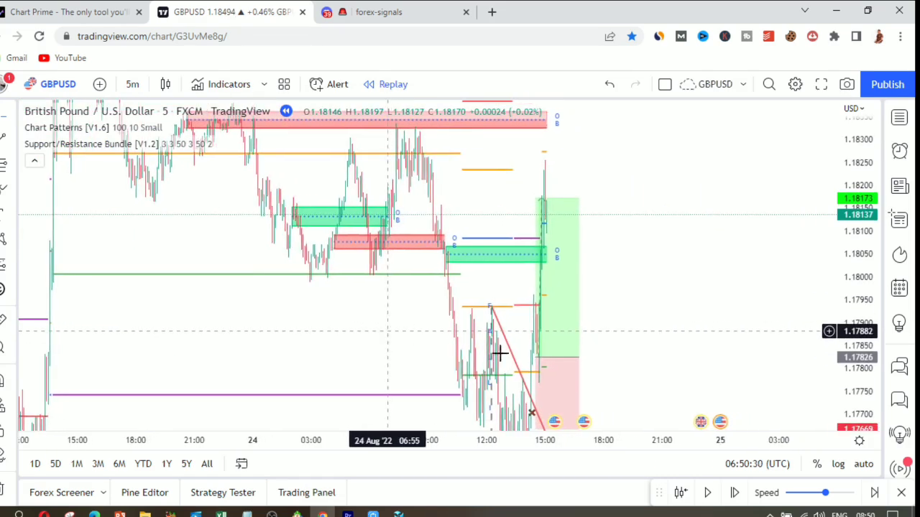
{"action": "scroll", "coordinate": [582, 353], "scroll_direction": "up", "scroll_amount": 3}
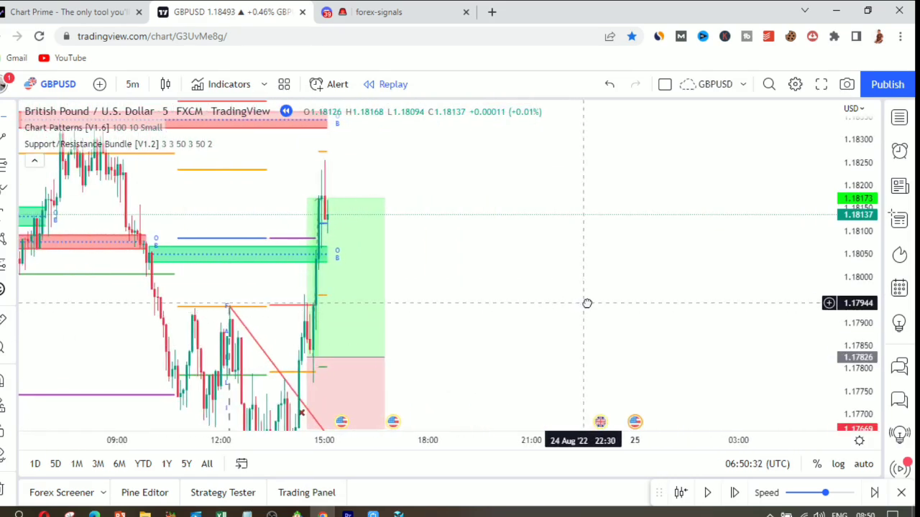
{"action": "left_click", "coordinate": [329, 420]}
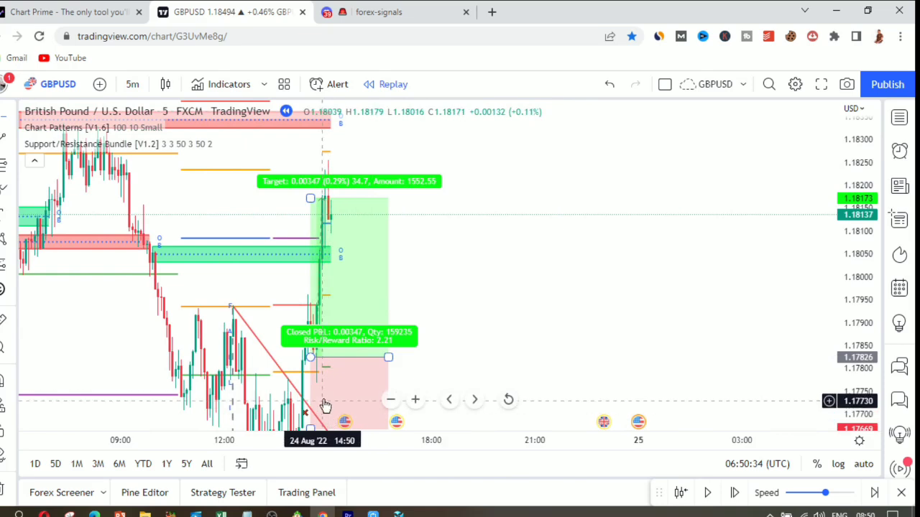
{"action": "scroll", "coordinate": [349, 382], "scroll_direction": "up", "scroll_amount": 5}
{"action": "left_click_drag", "start_coordinate": [855, 338], "coordinate": [853, 306]}
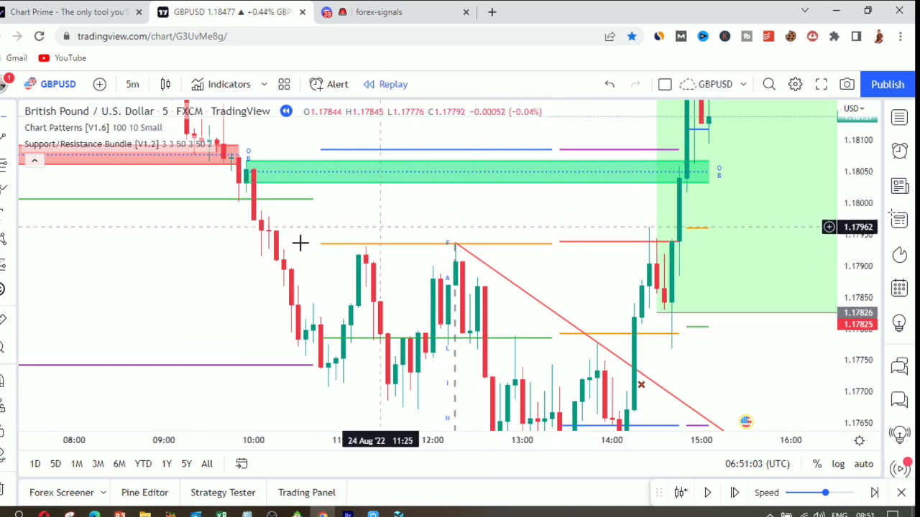
Pan back through earlier bars into the previous day's history to review the zones
{"action": "left_click_drag", "start_coordinate": [249, 268], "coordinate": [364, 393]}
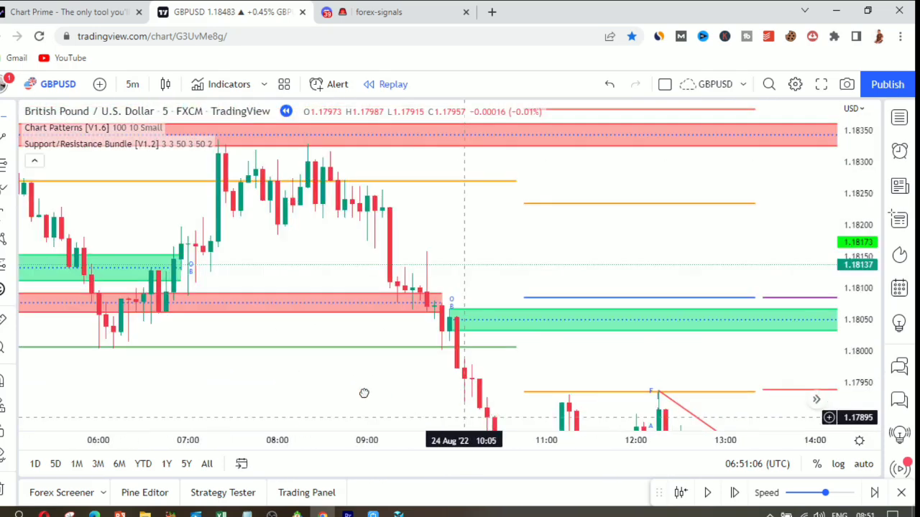
{"action": "left_click_drag", "start_coordinate": [431, 368], "coordinate": [484, 360]}
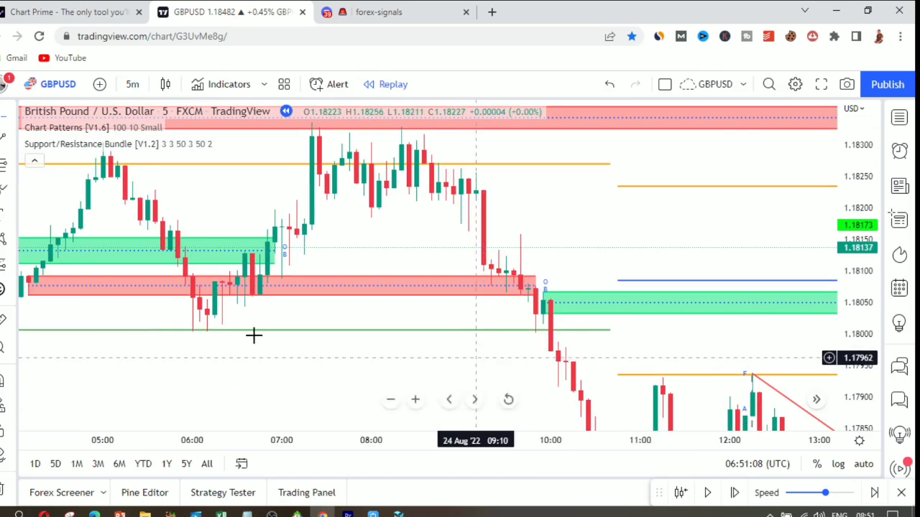
{"action": "left_click_drag", "start_coordinate": [254, 335], "coordinate": [343, 316]}
{"action": "scroll", "coordinate": [312, 337], "scroll_direction": "down", "scroll_amount": 2}
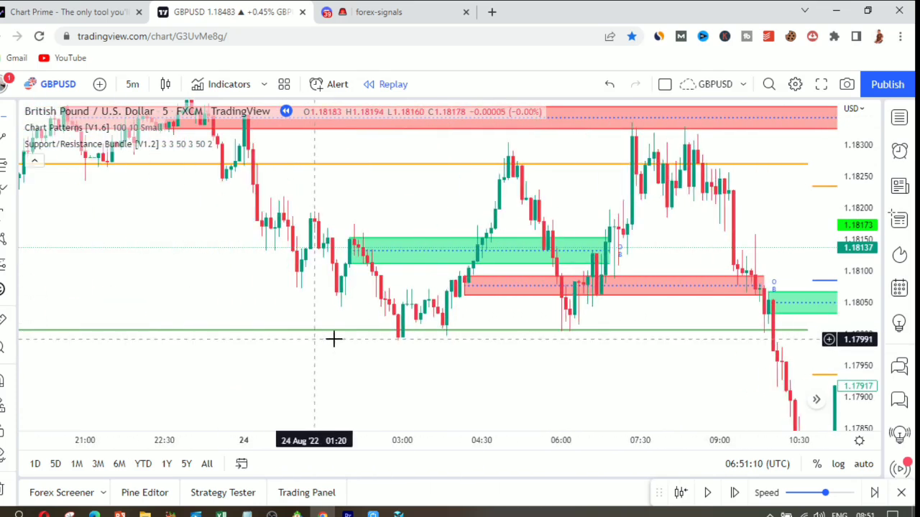
{"action": "scroll", "coordinate": [291, 271], "scroll_direction": "down", "scroll_amount": 2}
{"action": "left_click_drag", "start_coordinate": [370, 287], "coordinate": [616, 300]}
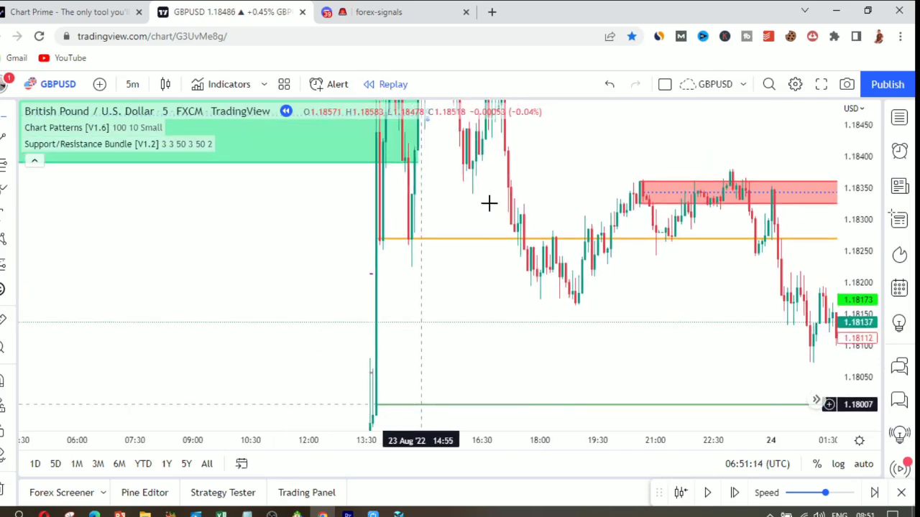
{"action": "left_click_drag", "start_coordinate": [478, 283], "coordinate": [192, 157]}
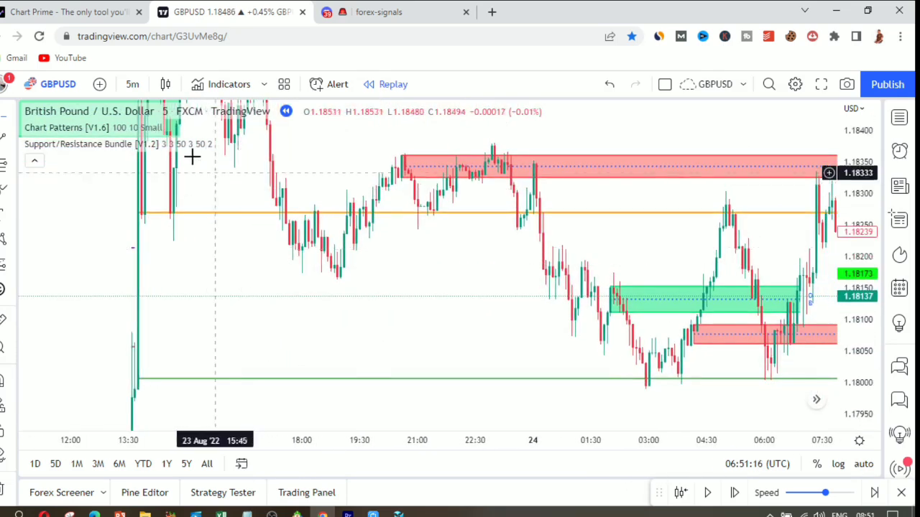
Remove the Support/Resistance Bundle indicator and add ChartPRIME Oscillator from Invite-only scripts
{"action": "mouse_move", "coordinate": [207, 148]}
{"action": "left_click", "coordinate": [262, 144]}
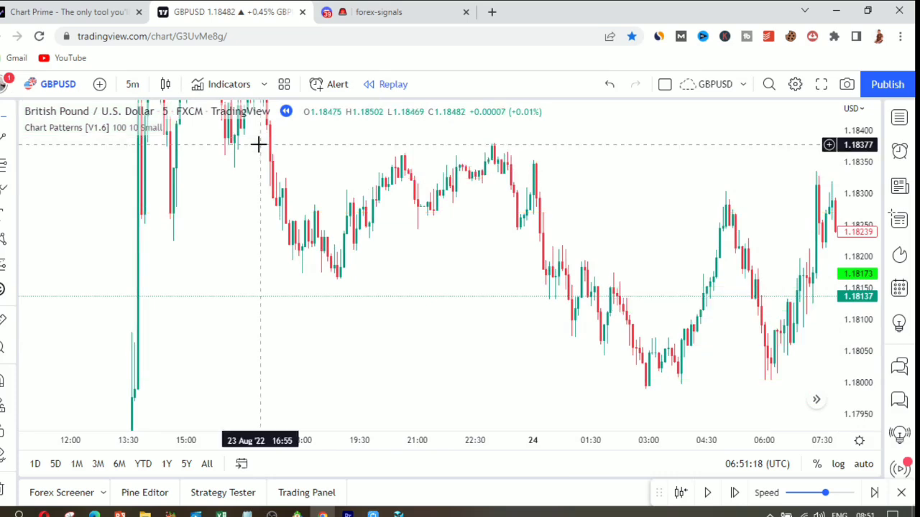
{"action": "mouse_move", "coordinate": [175, 130]}
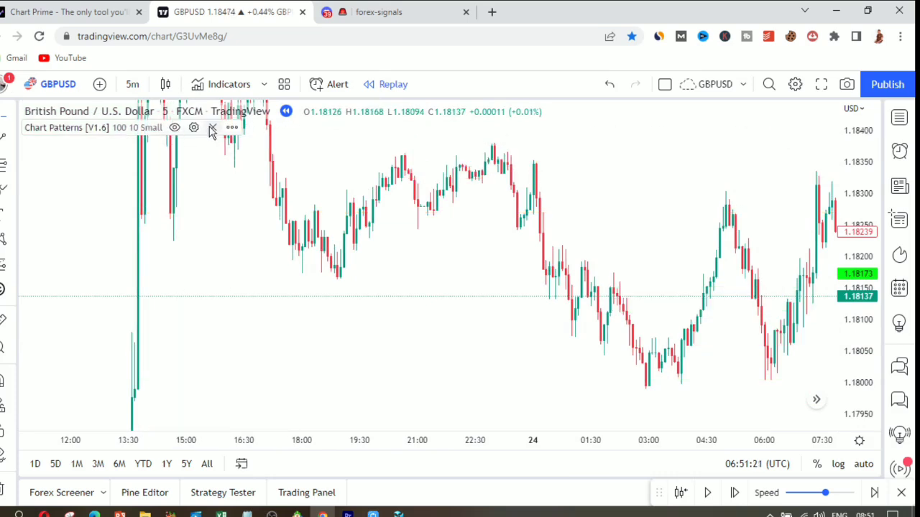
{"action": "left_click", "coordinate": [229, 87]}
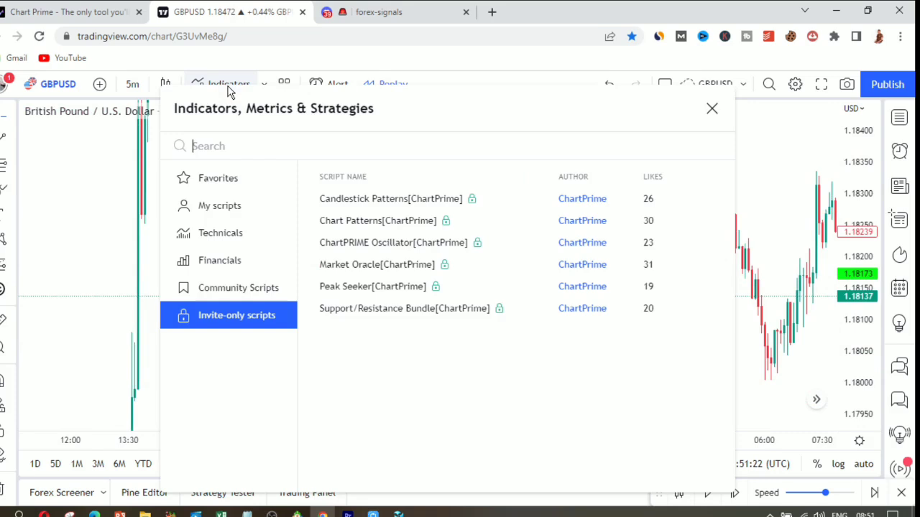
{"action": "left_click", "coordinate": [359, 244]}
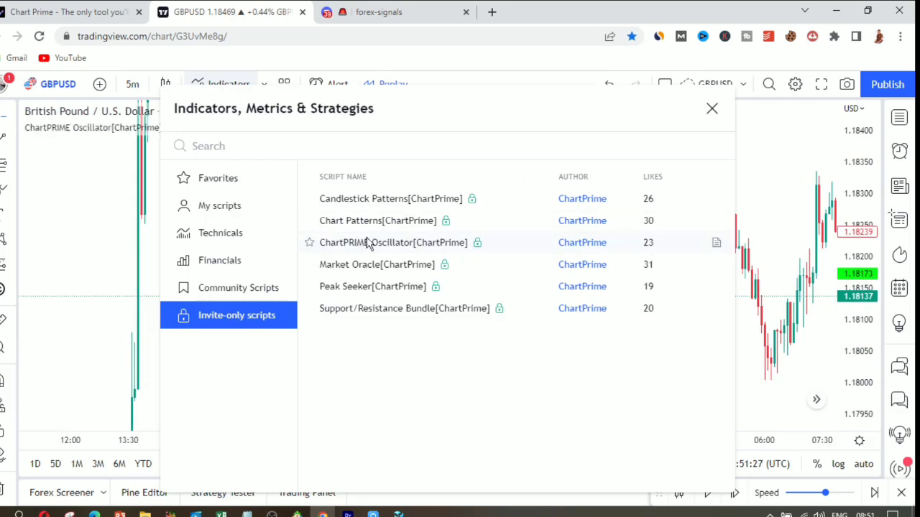
{"action": "left_click", "coordinate": [711, 109]}
{"action": "scroll", "coordinate": [527, 267], "scroll_direction": "down", "scroll_amount": 1}
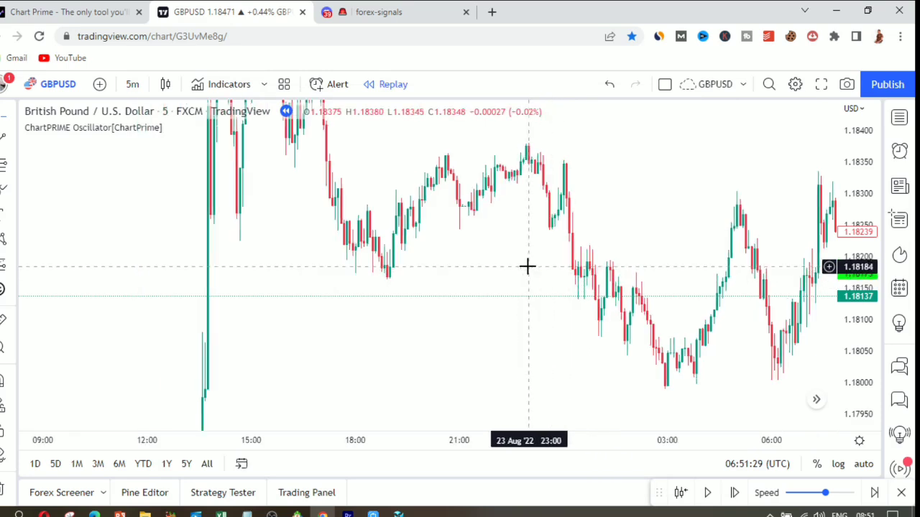
{"action": "scroll", "coordinate": [573, 357], "scroll_direction": "down", "scroll_amount": 2}
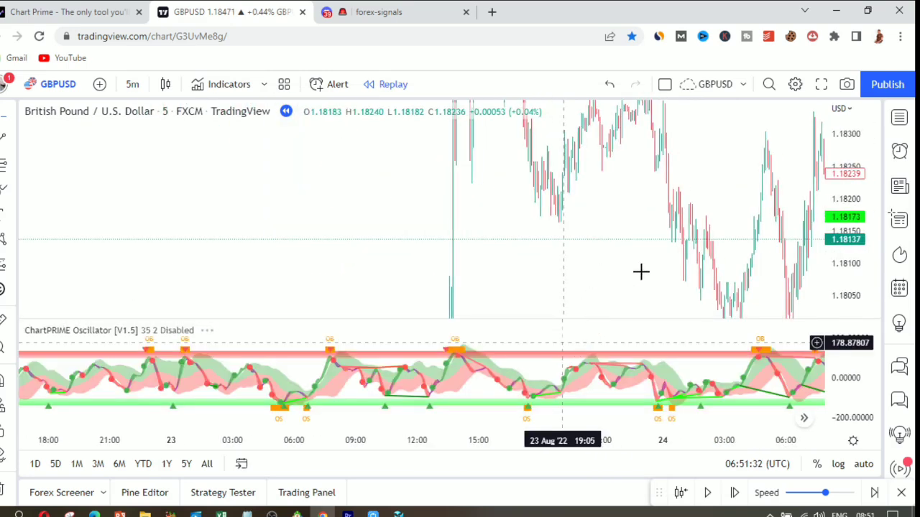
Zoom and pan the chart to frame the 24 Aug bars from the 02:50 low to 10:00
{"action": "scroll", "coordinate": [641, 271], "scroll_direction": "up", "scroll_amount": 4}
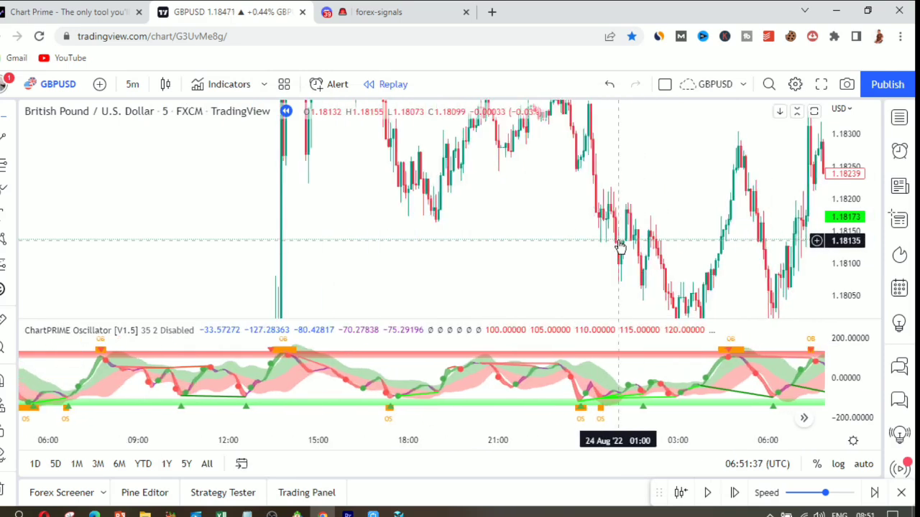
{"action": "scroll", "coordinate": [615, 244], "scroll_direction": "up", "scroll_amount": 9}
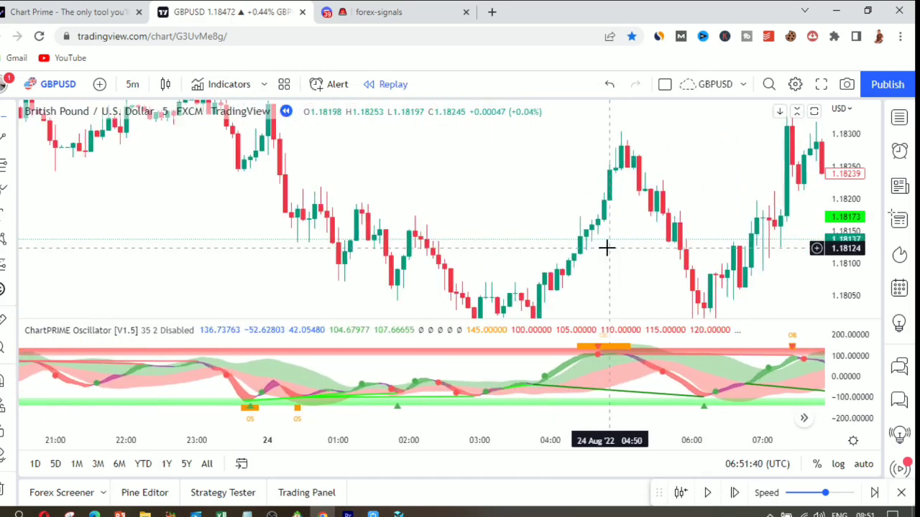
{"action": "left_click_drag", "start_coordinate": [612, 286], "coordinate": [547, 185]}
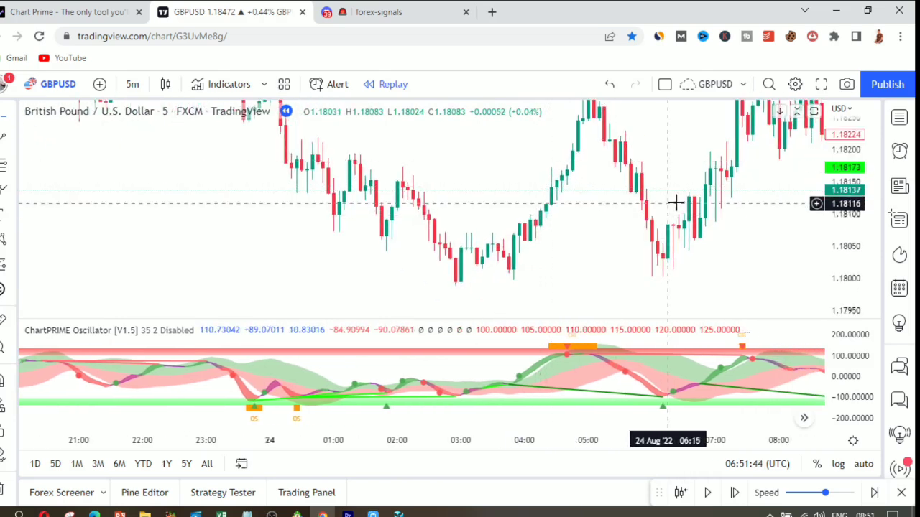
{"action": "left_click_drag", "start_coordinate": [626, 232], "coordinate": [510, 227]}
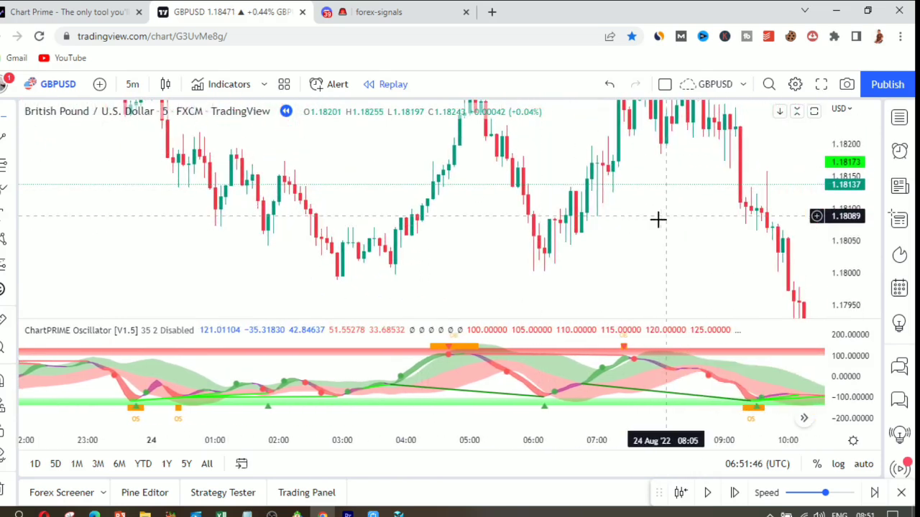
{"action": "scroll", "coordinate": [522, 241], "scroll_direction": "down", "scroll_amount": 5}
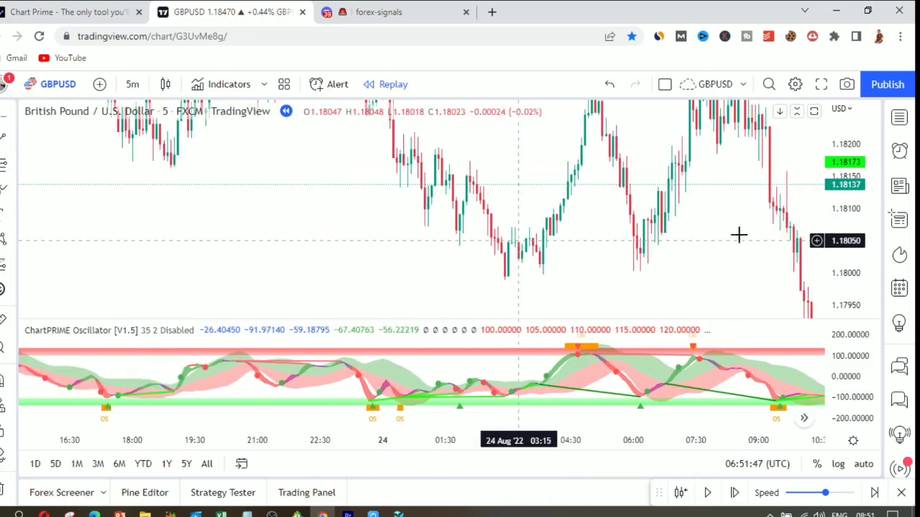
{"action": "scroll", "coordinate": [754, 378], "scroll_direction": "down", "scroll_amount": 5}
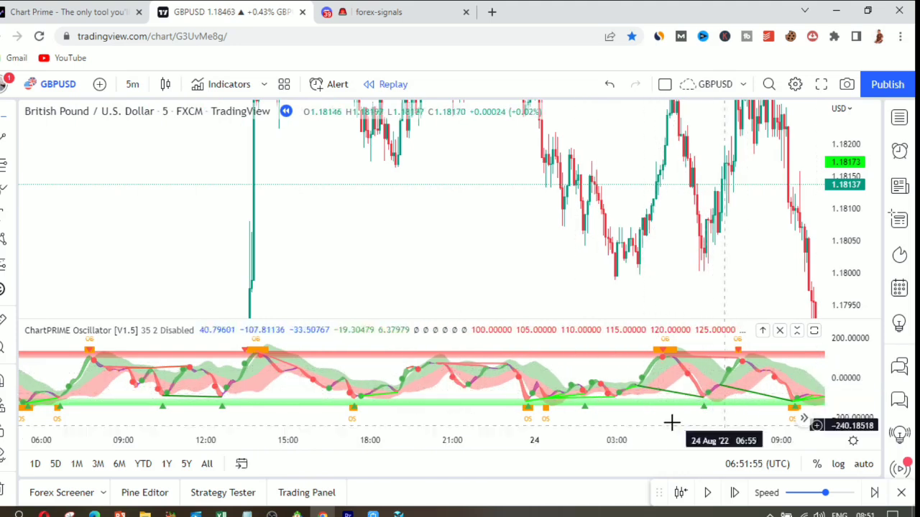
{"action": "scroll", "coordinate": [667, 420], "scroll_direction": "up", "scroll_amount": 2}
{"action": "scroll", "coordinate": [668, 420], "scroll_direction": "up", "scroll_amount": 3}
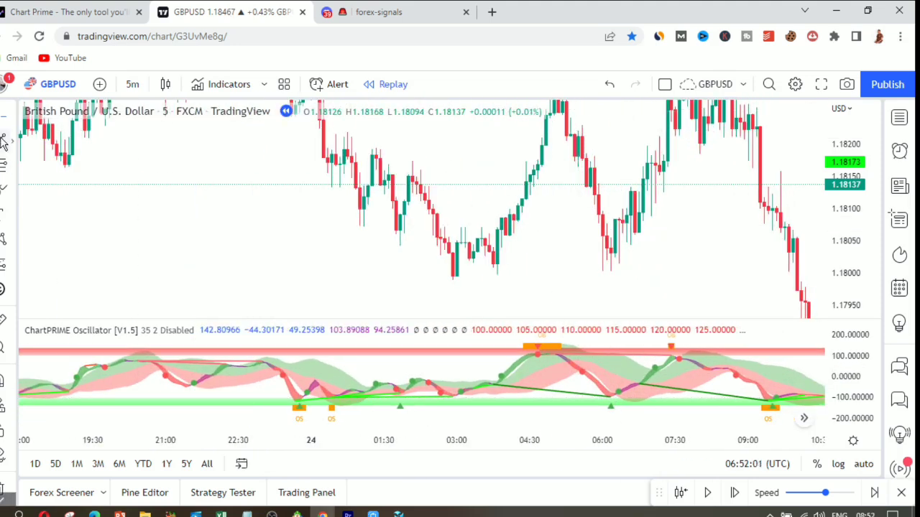
End the rising trend line at the 06:40 low and pan ahead to the afternoon bars
{"action": "left_click", "coordinate": [635, 253]}
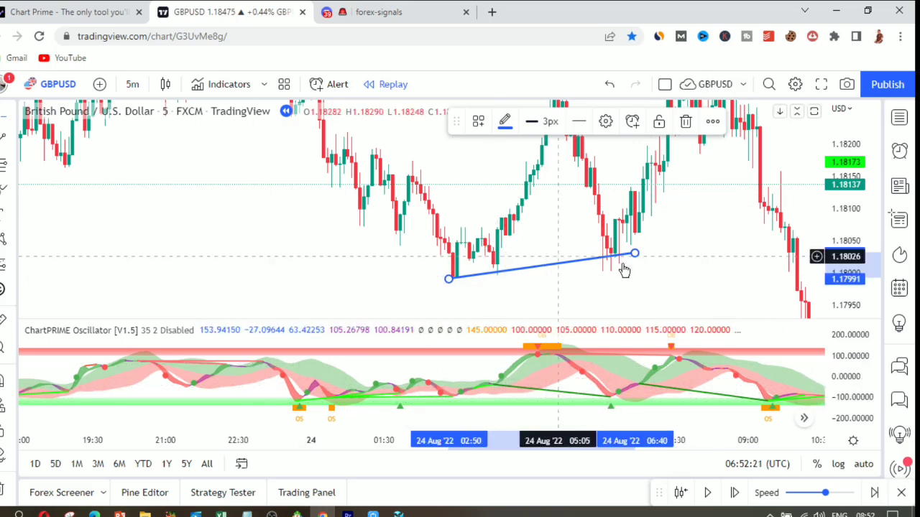
{"action": "scroll", "coordinate": [771, 272], "scroll_direction": "down", "scroll_amount": 1}
{"action": "scroll", "coordinate": [771, 271], "scroll_direction": "down", "scroll_amount": 1}
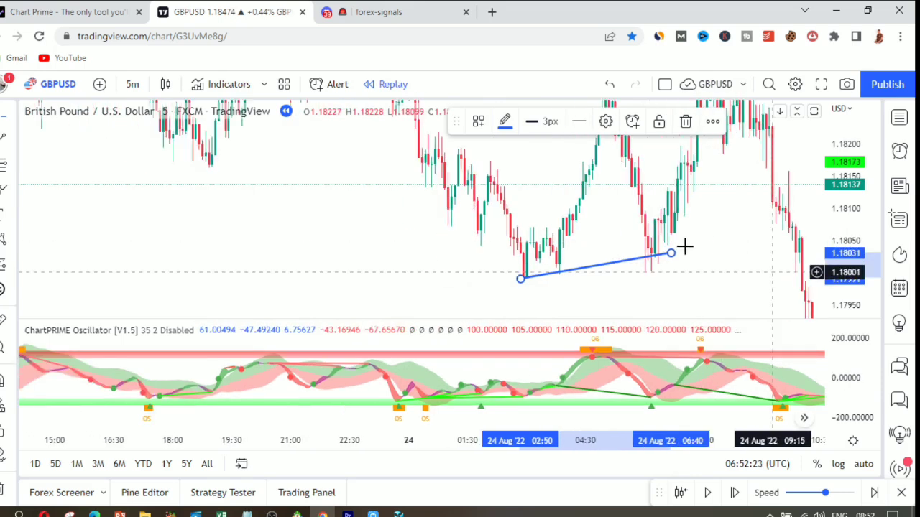
{"action": "left_click_drag", "start_coordinate": [769, 237], "coordinate": [490, 237]}
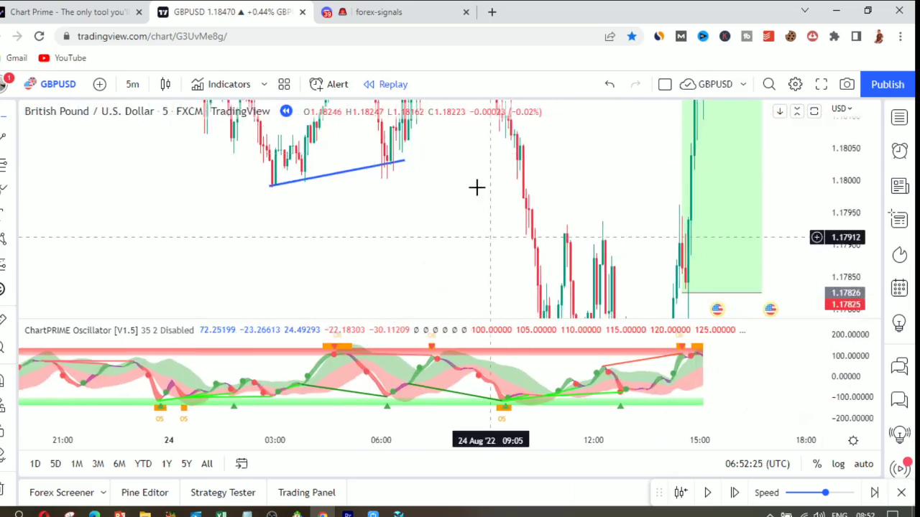
{"action": "left_click_drag", "start_coordinate": [476, 187], "coordinate": [460, 152]}
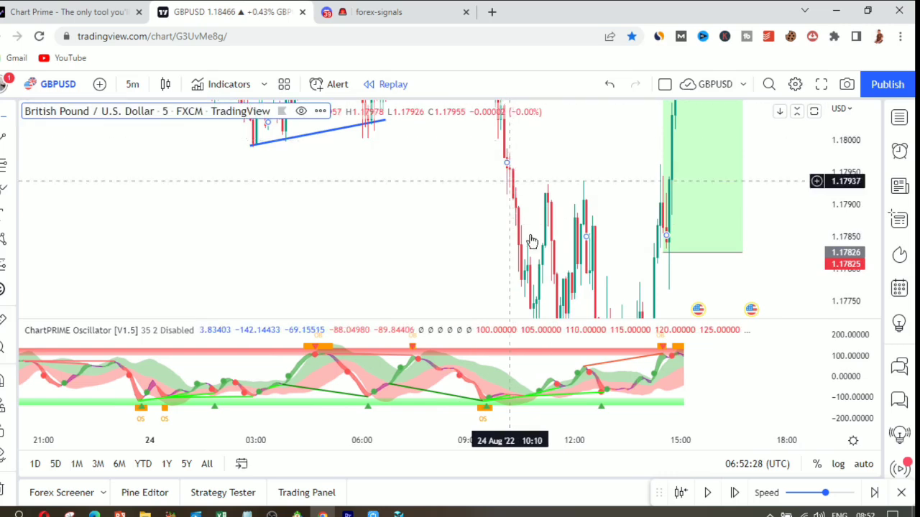
{"action": "scroll", "coordinate": [529, 242], "scroll_direction": "up", "scroll_amount": 3}
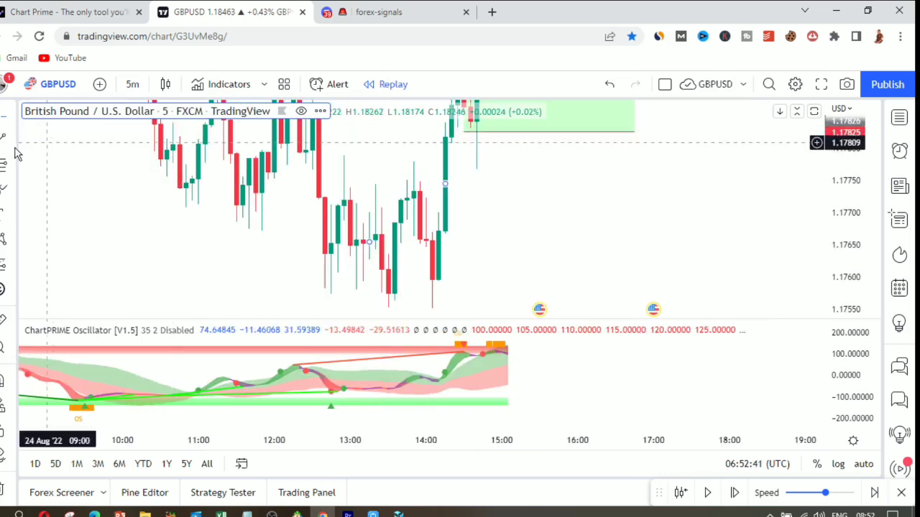
Draw a falling trend line from the 10:50 low to the 14:00 low
{"action": "left_click", "coordinate": [186, 196]}
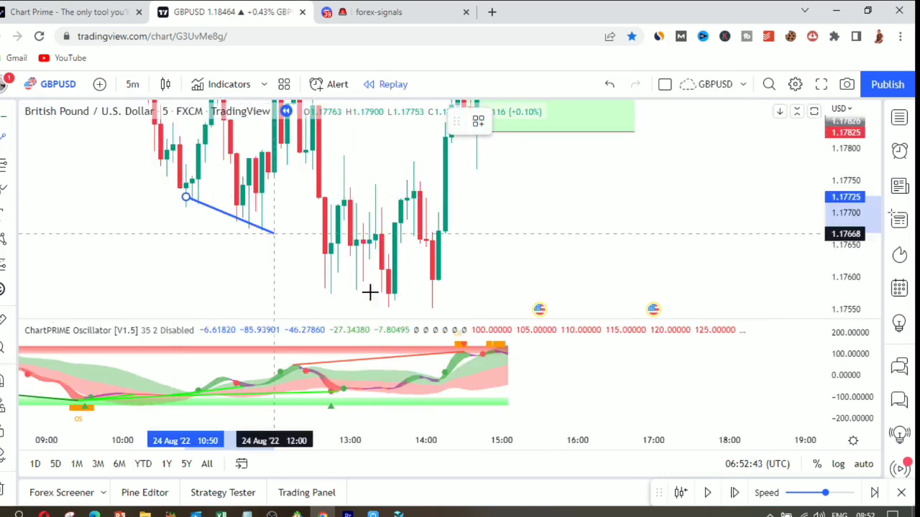
{"action": "left_click", "coordinate": [425, 312]}
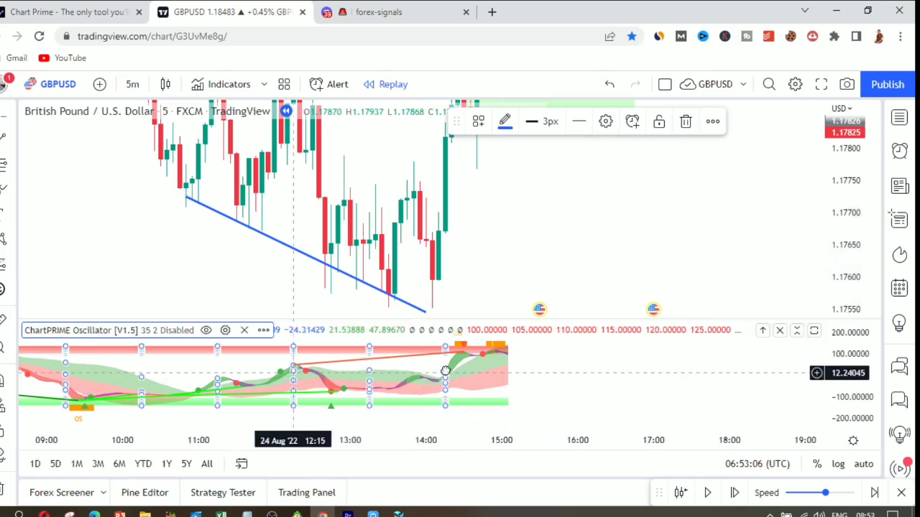
{"action": "scroll", "coordinate": [460, 367], "scroll_direction": "left", "scroll_amount": 6}
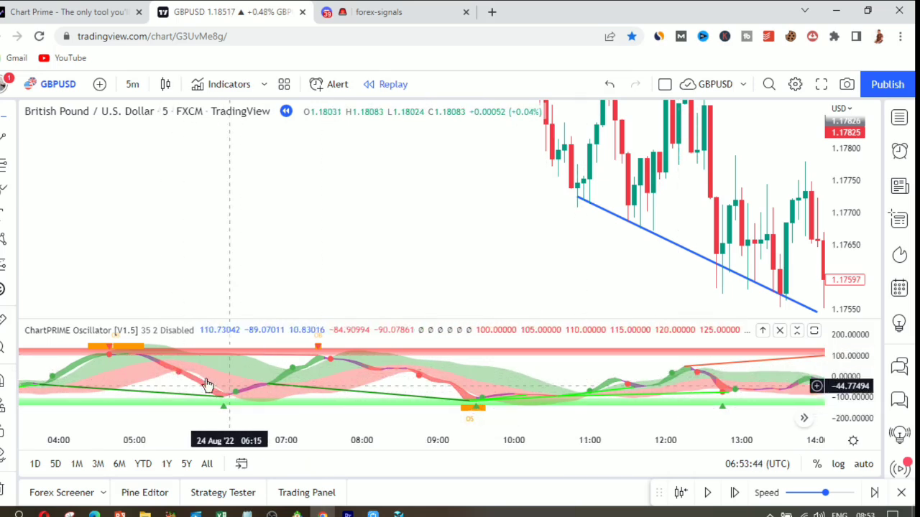
{"action": "scroll", "coordinate": [602, 304], "scroll_direction": "down", "scroll_amount": 2}
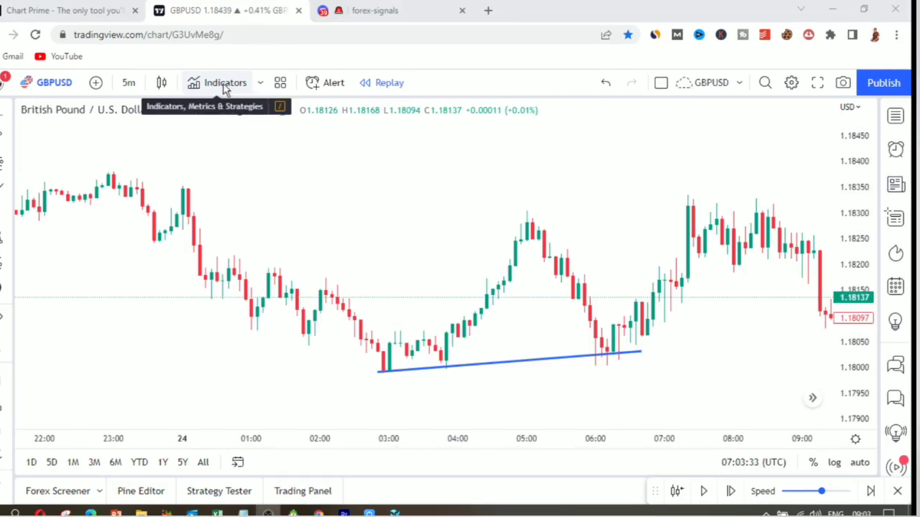
Add the Market Oracle [ChartPrime] indicator from Invite-only scripts
{"action": "left_click", "coordinate": [225, 84]}
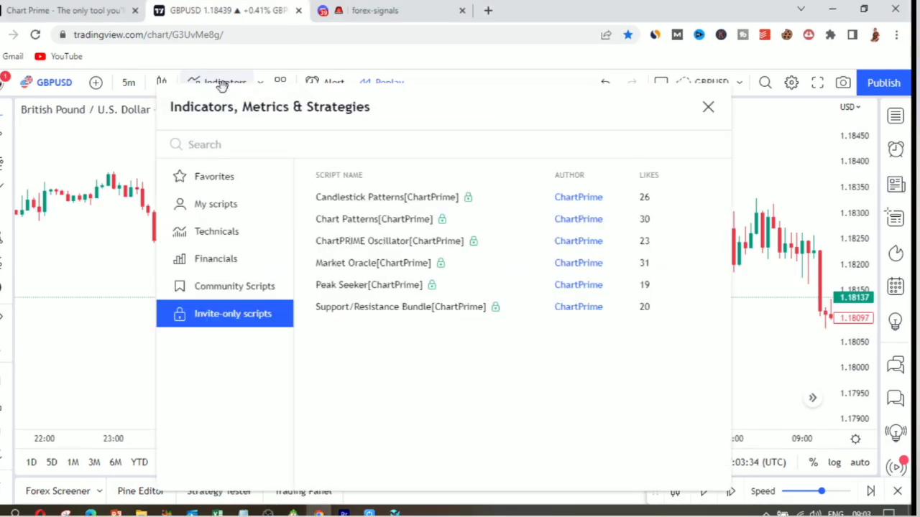
{"action": "left_click", "coordinate": [348, 263]}
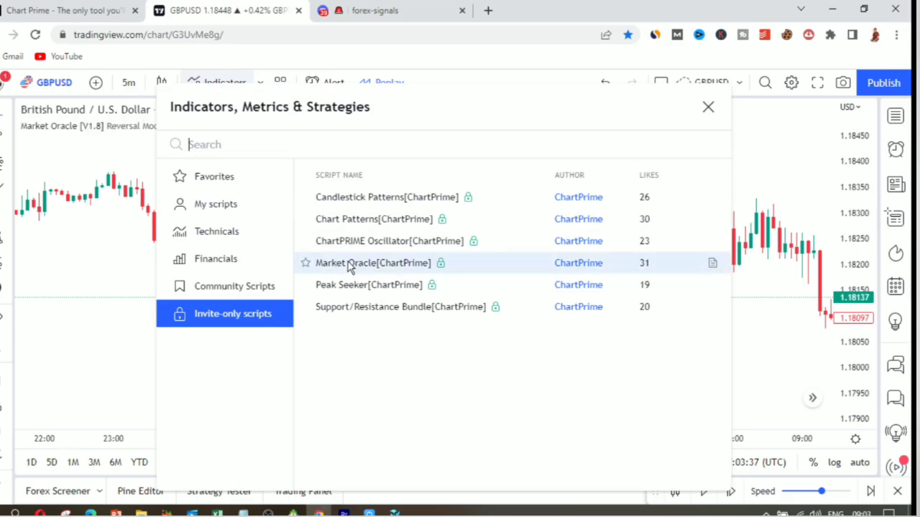
{"action": "left_click", "coordinate": [708, 108]}
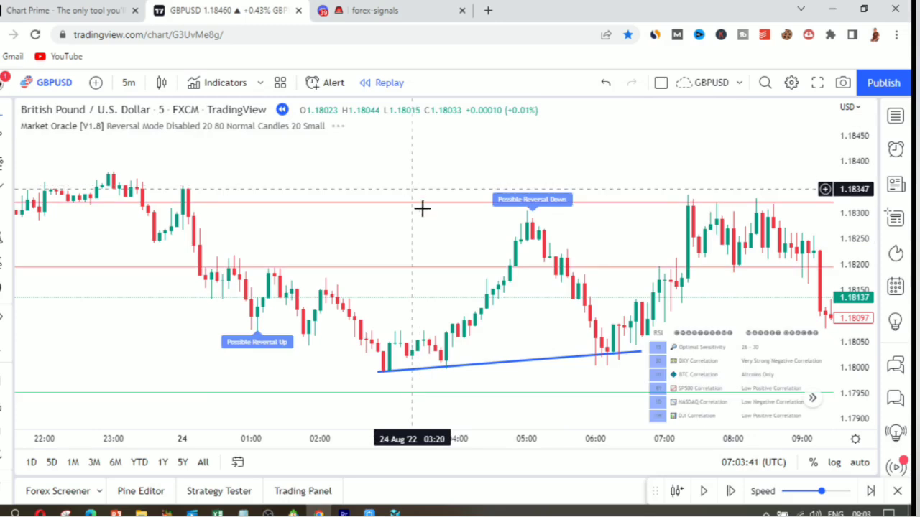
Pan back to earlier bars and open Market Oracle's settings (Reversal mode, sensitivity 20, agility 80)
{"action": "left_click_drag", "start_coordinate": [421, 208], "coordinate": [426, 300]}
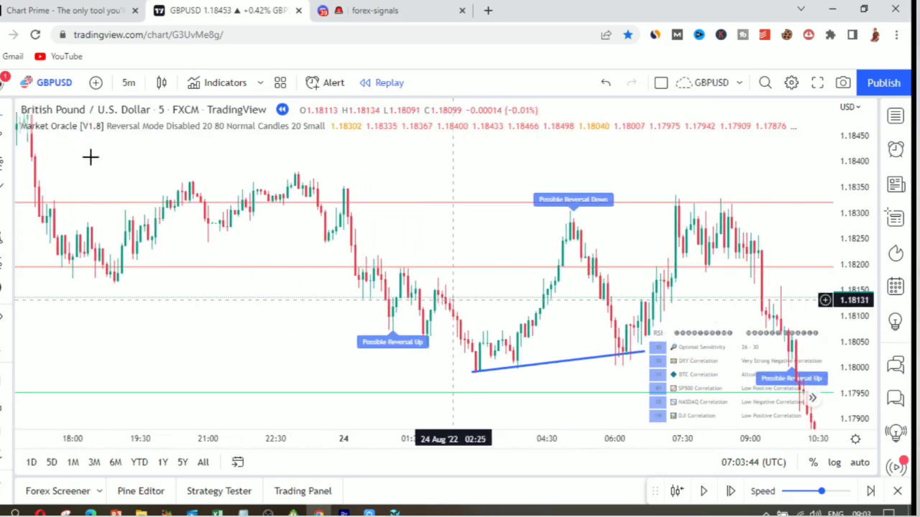
{"action": "mouse_move", "coordinate": [90, 123]}
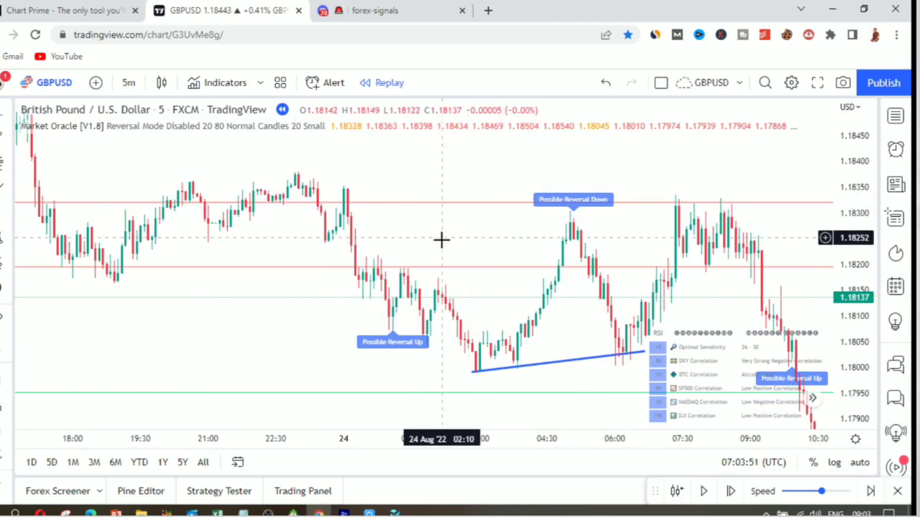
{"action": "scroll", "coordinate": [338, 253], "scroll_direction": "up", "scroll_amount": 2}
{"action": "left_click_drag", "start_coordinate": [604, 244], "coordinate": [640, 240]}
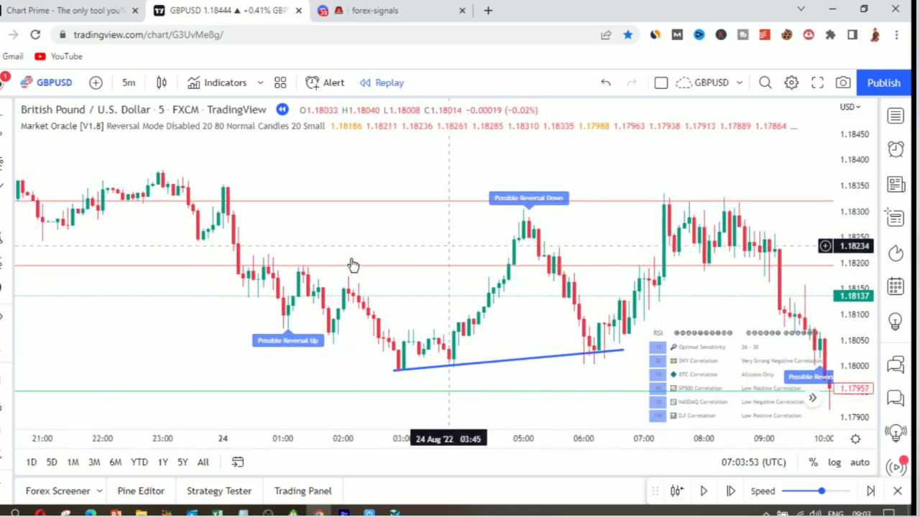
{"action": "scroll", "coordinate": [560, 243], "scroll_direction": "up", "scroll_amount": 3}
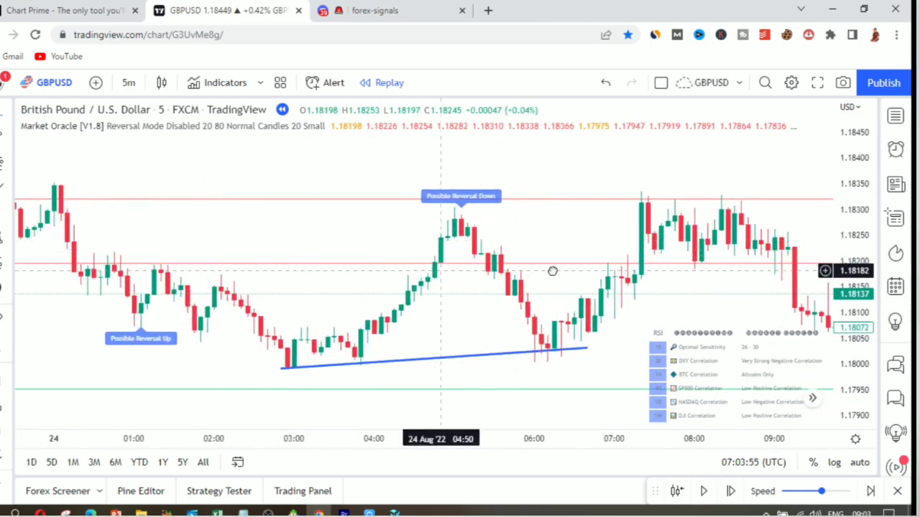
{"action": "left_click_drag", "start_coordinate": [553, 271], "coordinate": [801, 273]}
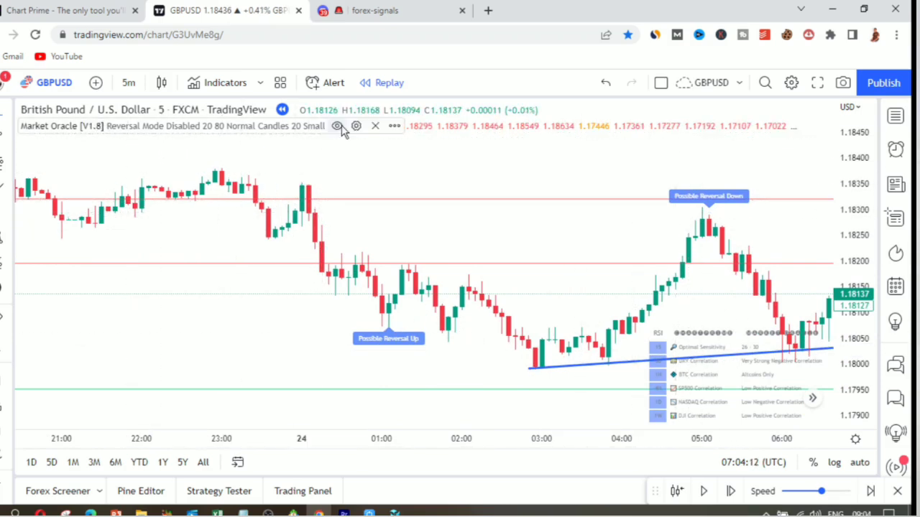
{"action": "left_click", "coordinate": [355, 127]}
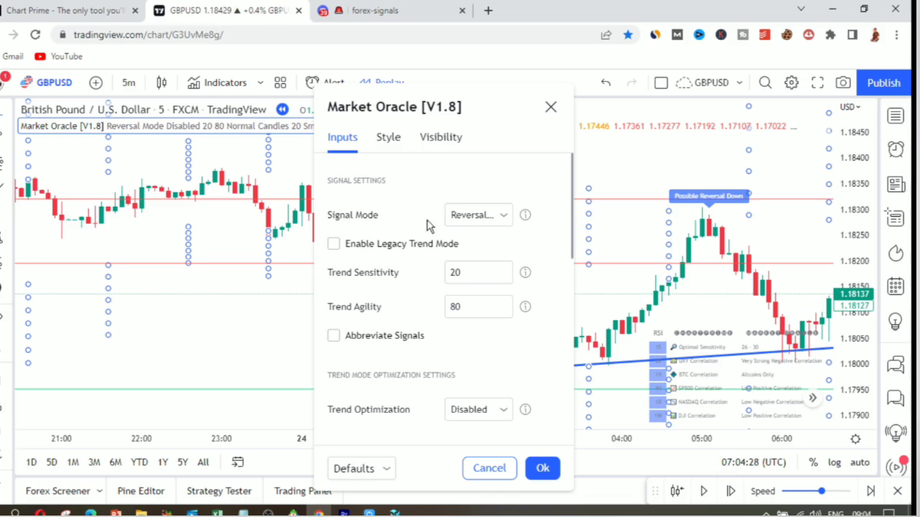
{"action": "left_click", "coordinate": [461, 220]}
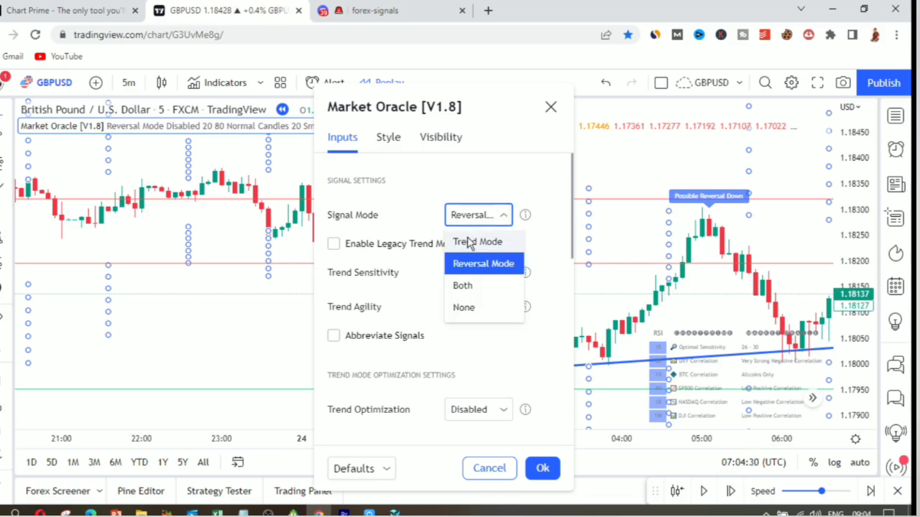
{"action": "left_click", "coordinate": [471, 243]}
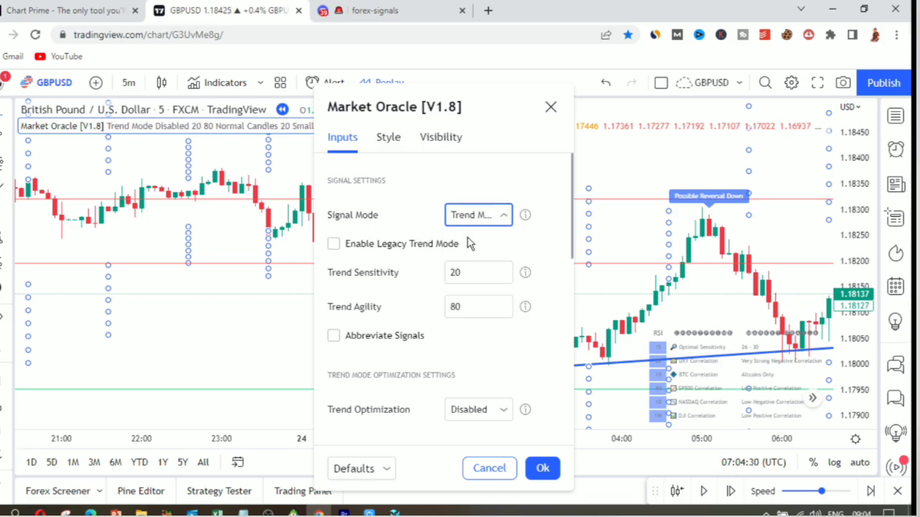
{"action": "left_click", "coordinate": [543, 471]}
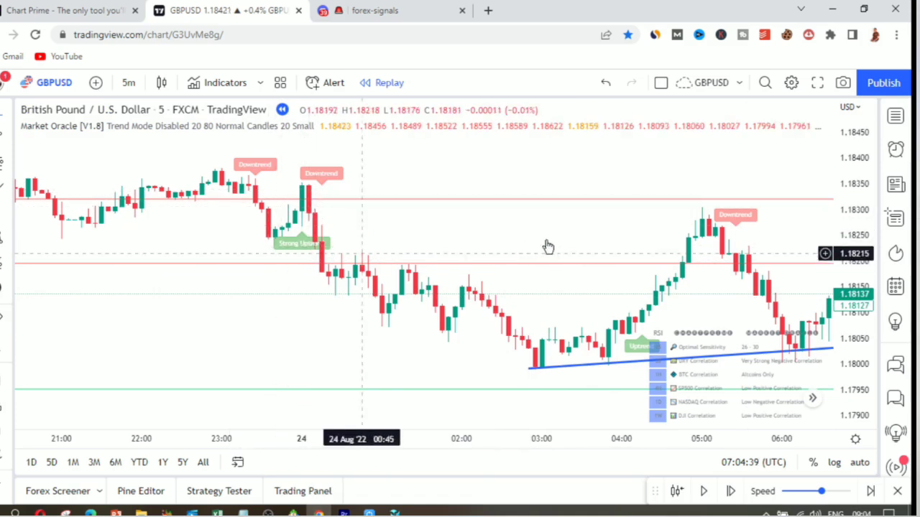
{"action": "scroll", "coordinate": [553, 293], "scroll_direction": "up", "scroll_amount": 2}
{"action": "scroll", "coordinate": [546, 295], "scroll_direction": "up", "scroll_amount": 3}
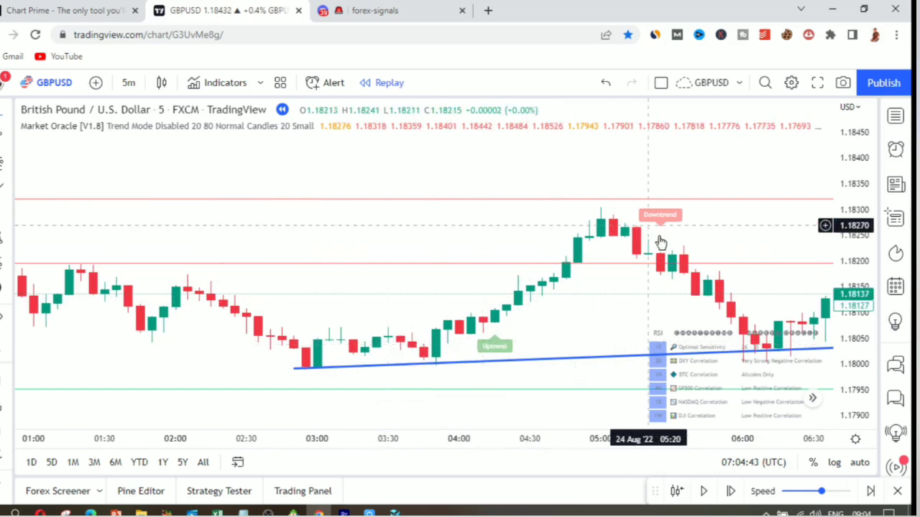
{"action": "scroll", "coordinate": [590, 298], "scroll_direction": "down", "scroll_amount": 4}
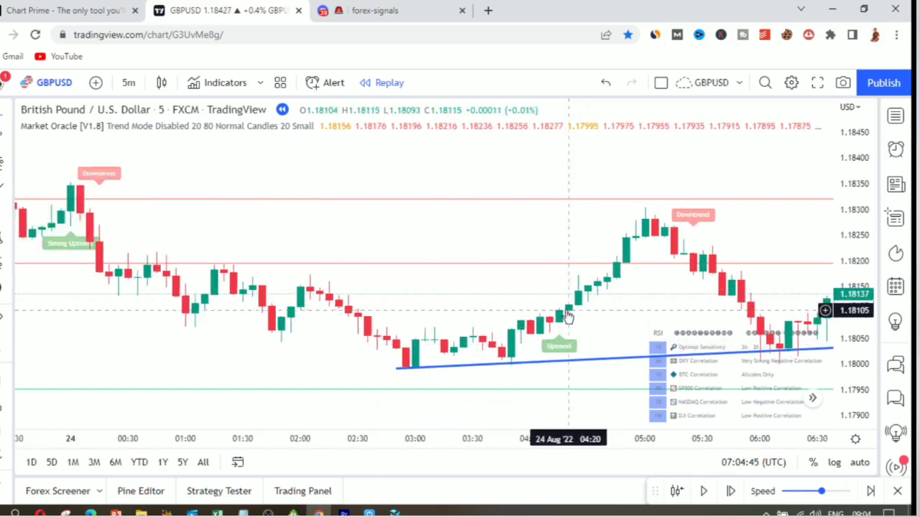
{"action": "left_click_drag", "start_coordinate": [303, 194], "coordinate": [66, 197]}
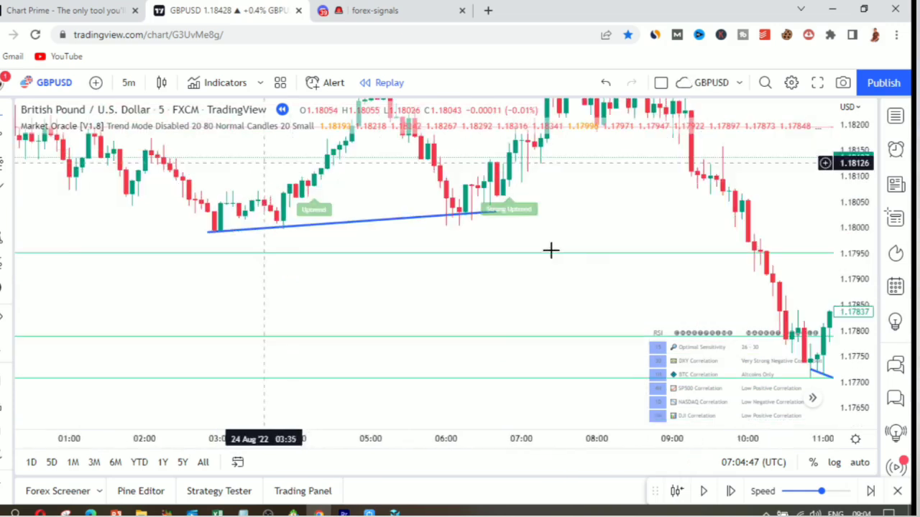
{"action": "left_click_drag", "start_coordinate": [582, 261], "coordinate": [385, 203]}
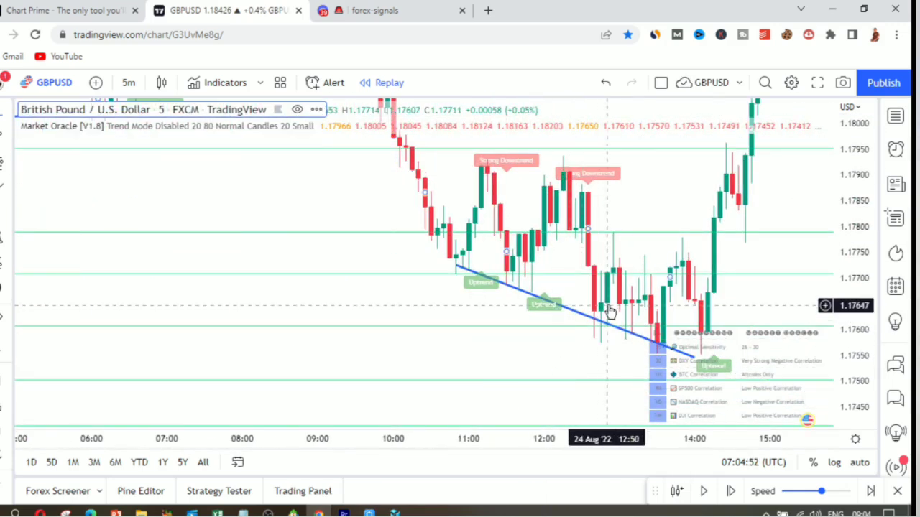
{"action": "left_click_drag", "start_coordinate": [608, 300], "coordinate": [427, 277]}
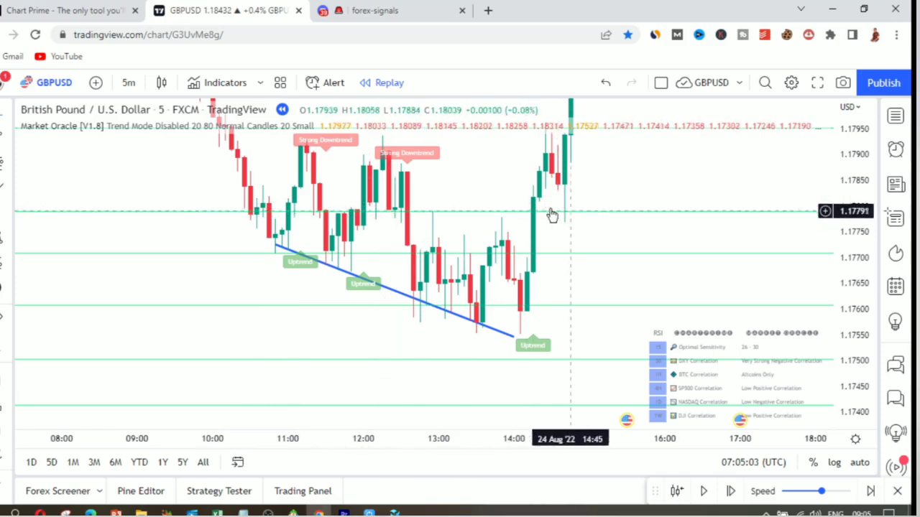
{"action": "left_click_drag", "start_coordinate": [549, 232], "coordinate": [400, 373]}
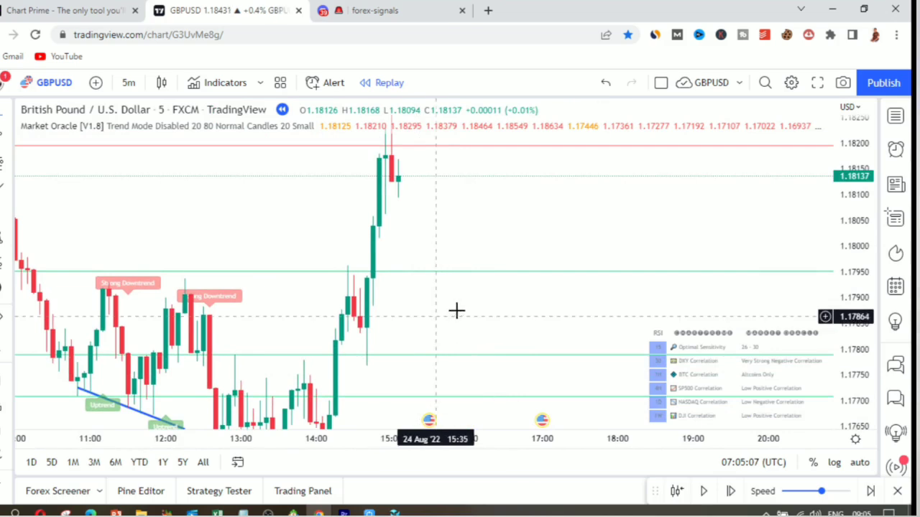
{"action": "left_click_drag", "start_coordinate": [455, 310], "coordinate": [439, 249]}
{"action": "left_click_drag", "start_coordinate": [452, 292], "coordinate": [381, 268]}
{"action": "scroll", "coordinate": [508, 258], "scroll_direction": "up", "scroll_amount": 2}
{"action": "left_click_drag", "start_coordinate": [285, 270], "coordinate": [697, 278]}
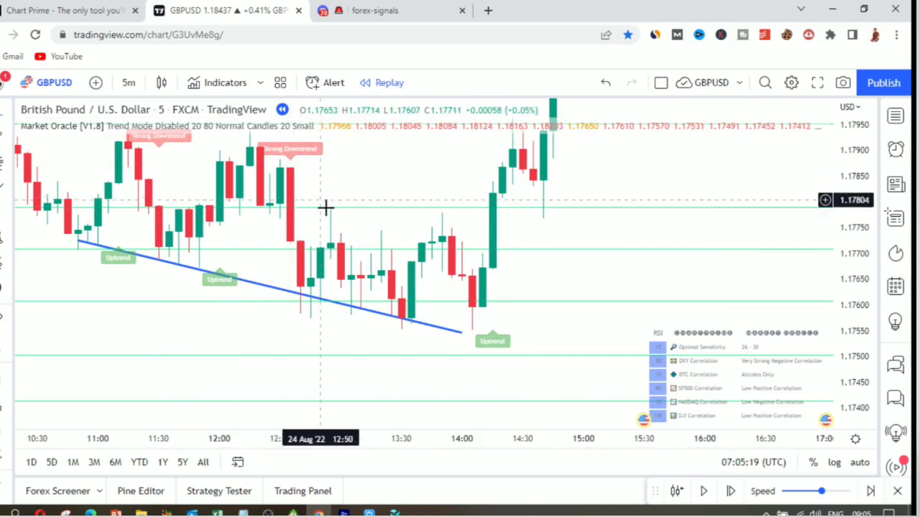
{"action": "scroll", "coordinate": [503, 230], "scroll_direction": "down", "scroll_amount": 4}
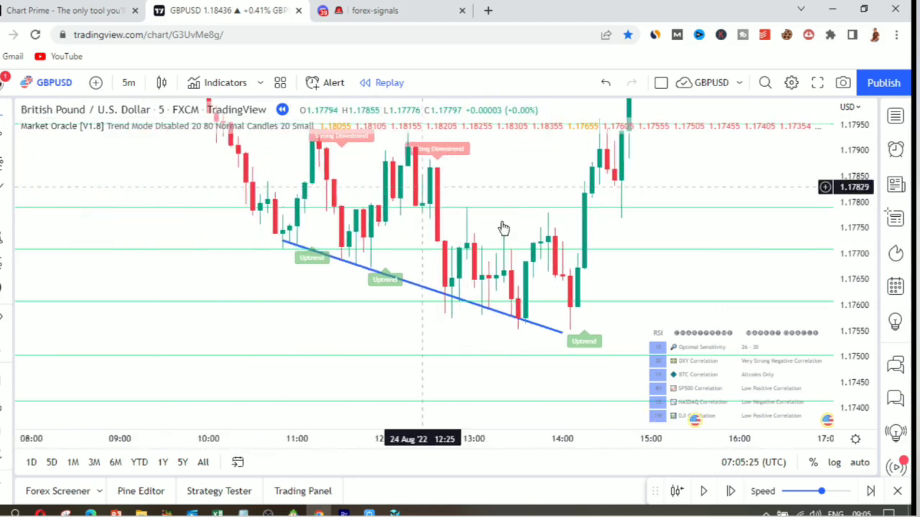
{"action": "left_click_drag", "start_coordinate": [862, 179], "coordinate": [862, 226]}
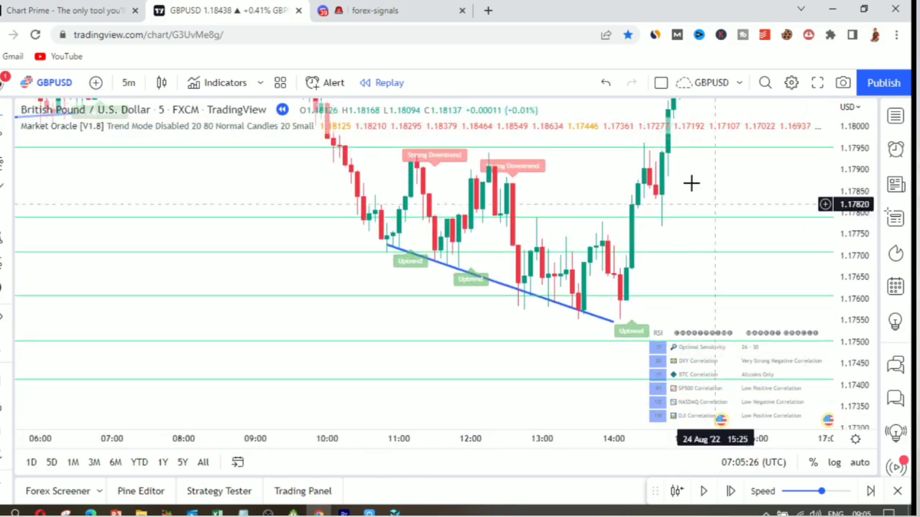
{"action": "left_click_drag", "start_coordinate": [692, 188], "coordinate": [458, 380]}
{"action": "left_click_drag", "start_coordinate": [873, 233], "coordinate": [838, 267]}
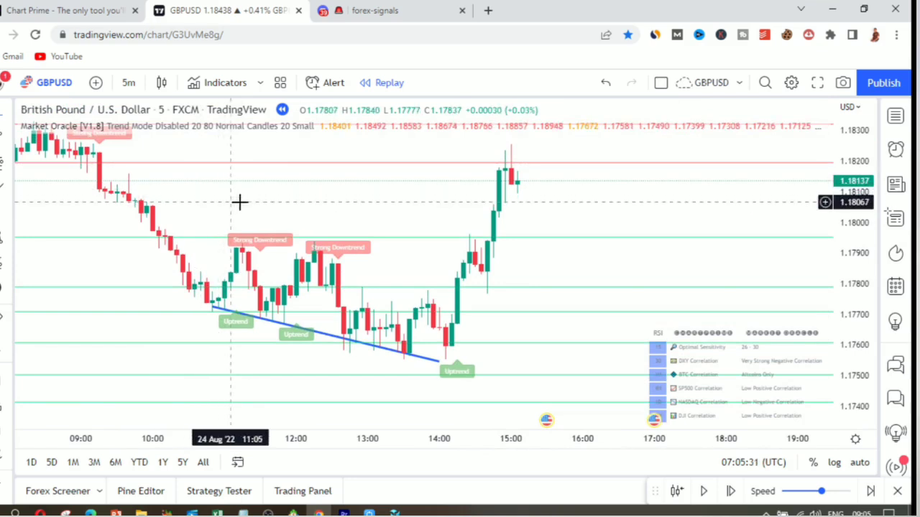
{"action": "left_click_drag", "start_coordinate": [339, 234], "coordinate": [376, 253]}
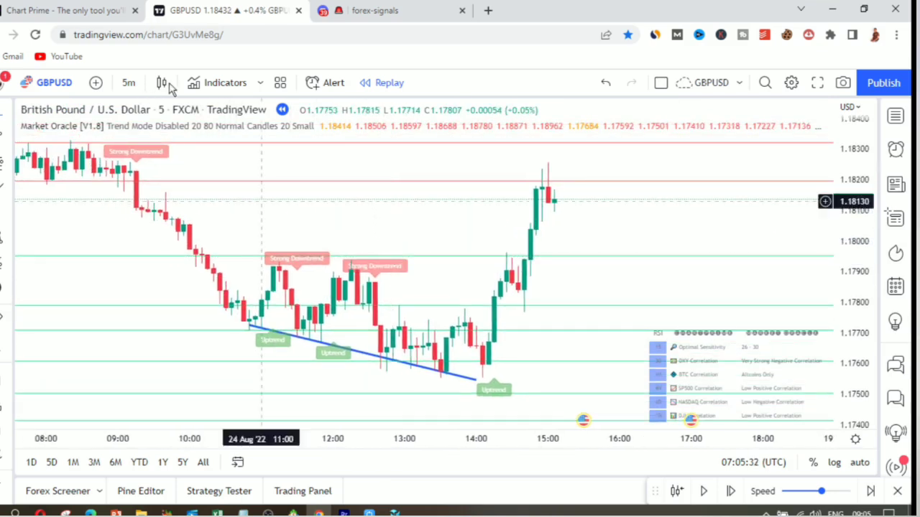
Add the Peak Seeker [ChartPrime] indicator from Invite-only scripts
{"action": "left_click", "coordinate": [214, 84]}
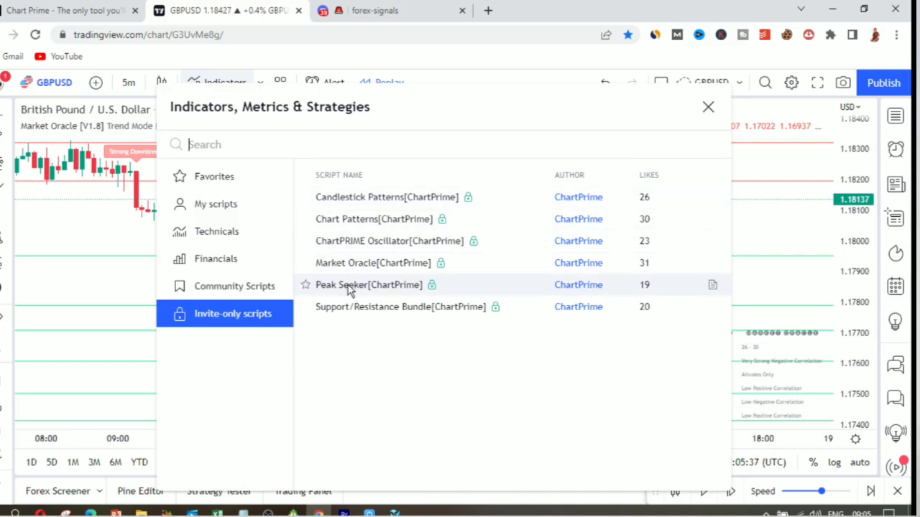
{"action": "left_click", "coordinate": [350, 287]}
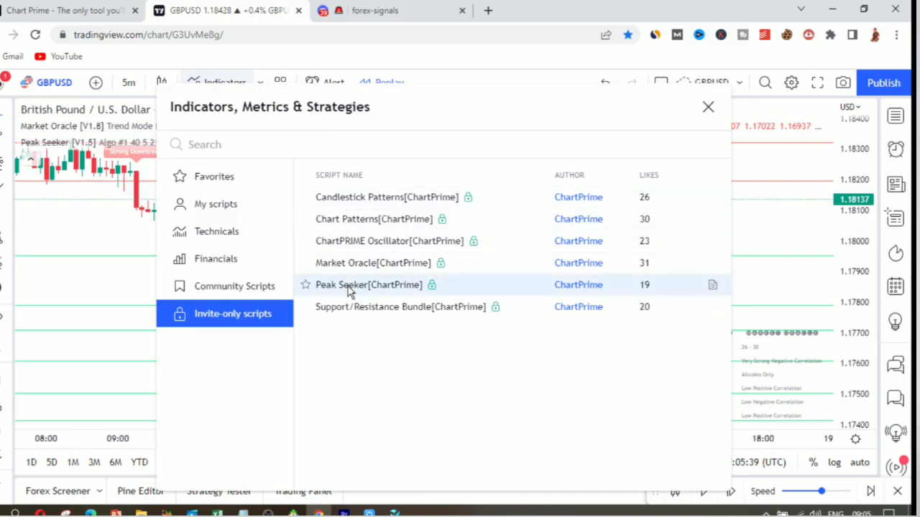
{"action": "left_click", "coordinate": [707, 109]}
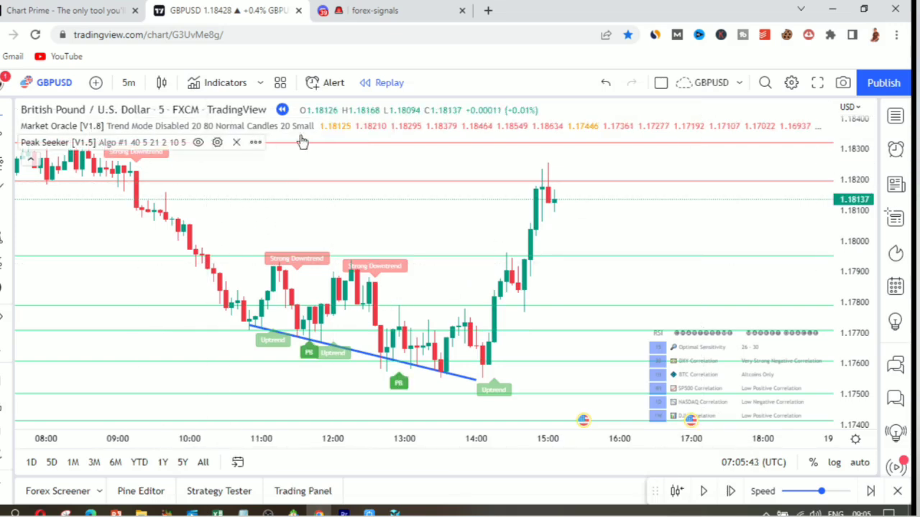
Remove Market Oracle and widen the view to earlier candles showing the PB labels
{"action": "left_click", "coordinate": [363, 127]}
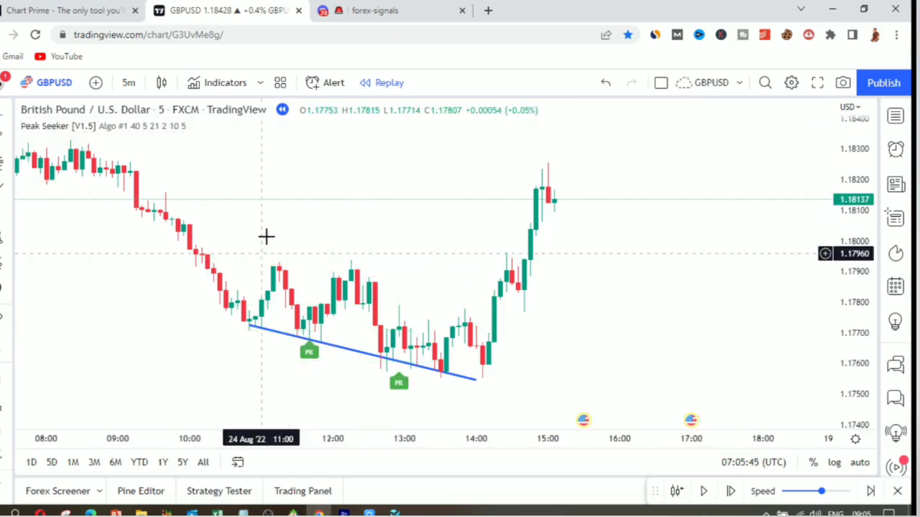
{"action": "scroll", "coordinate": [266, 236], "scroll_direction": "down", "scroll_amount": 1}
{"action": "scroll", "coordinate": [295, 263], "scroll_direction": "up", "scroll_amount": 3}
{"action": "left_click_drag", "start_coordinate": [275, 243], "coordinate": [585, 219]}
{"action": "scroll", "coordinate": [318, 230], "scroll_direction": "up", "scroll_amount": 1}
{"action": "left_click_drag", "start_coordinate": [360, 231], "coordinate": [575, 215]}
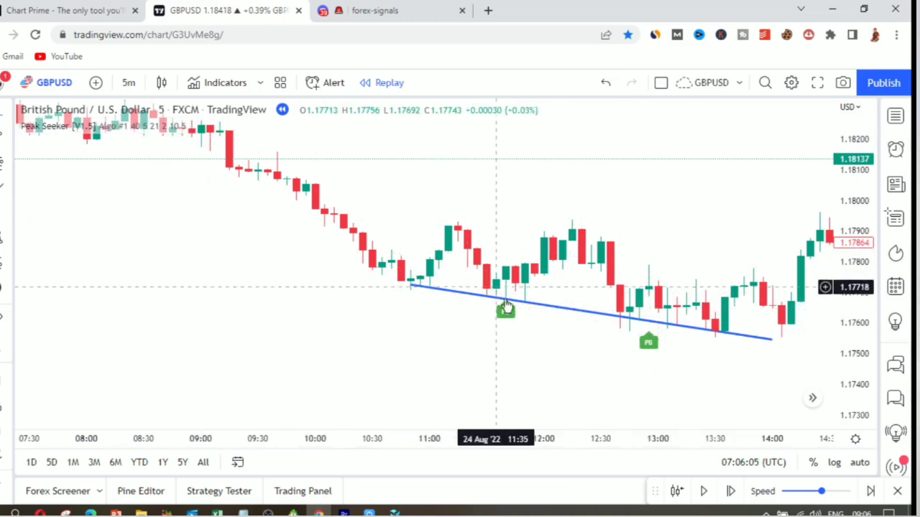
{"action": "scroll", "coordinate": [506, 307], "scroll_direction": "down", "scroll_amount": 4}
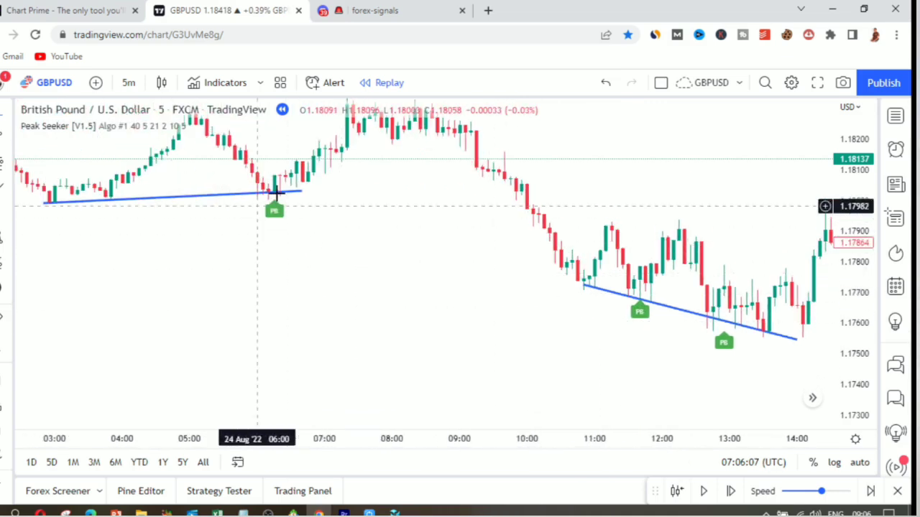
{"action": "scroll", "coordinate": [218, 250], "scroll_direction": "left", "scroll_amount": 3}
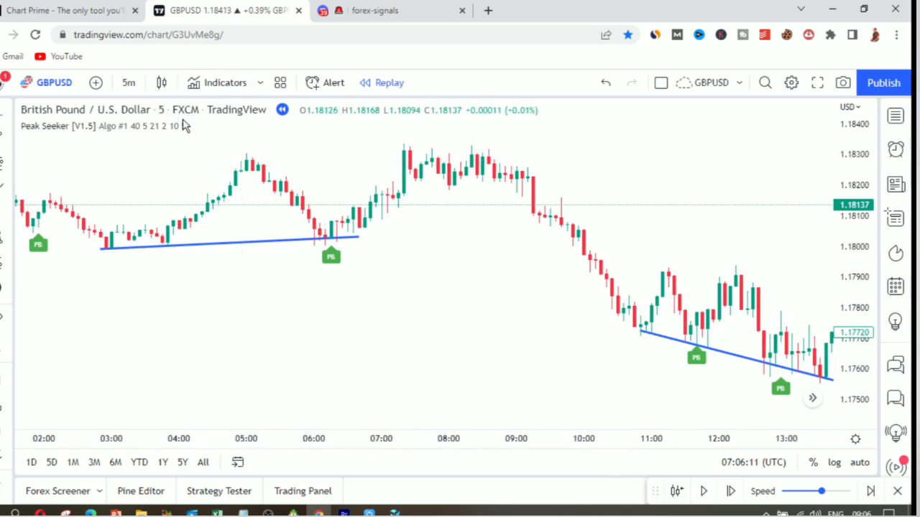
Set Peak Seeker's Mode to Algo #2 and frame the PS label on the 08:00 peak
{"action": "left_click", "coordinate": [217, 127]}
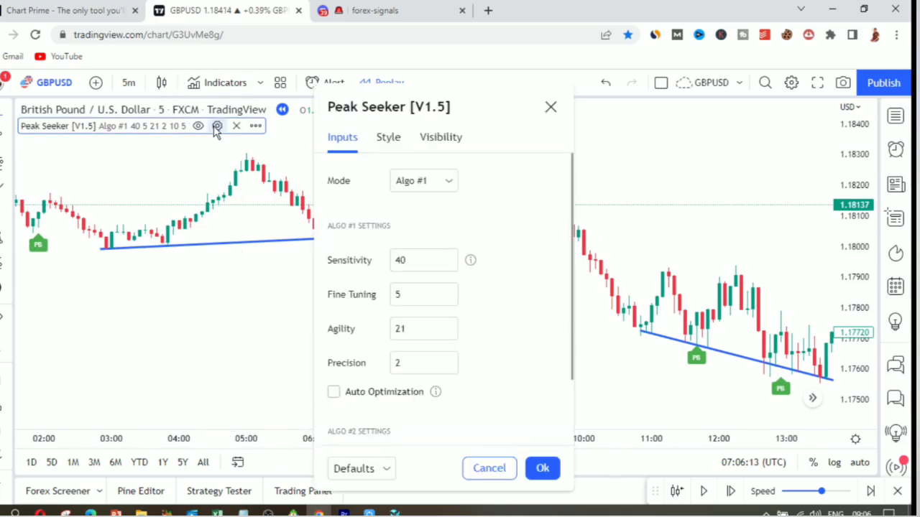
{"action": "left_click", "coordinate": [410, 181]}
{"action": "left_click", "coordinate": [423, 230]}
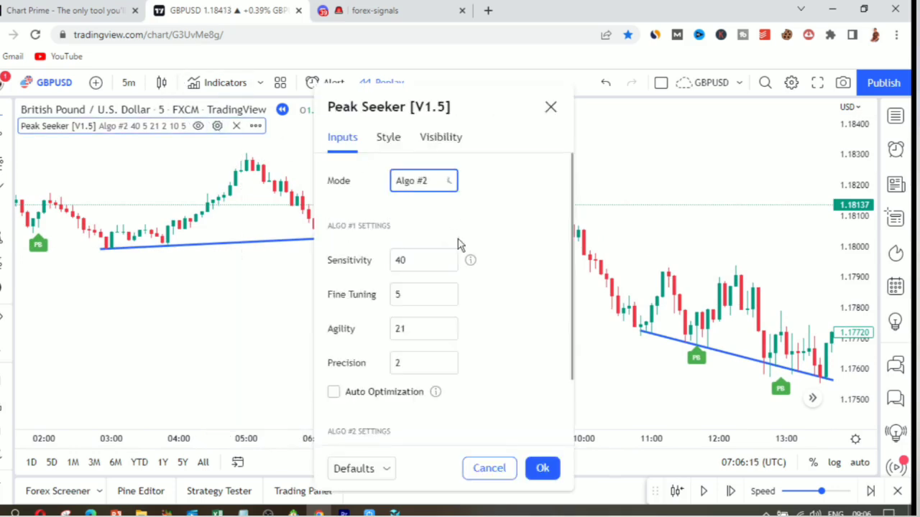
{"action": "left_click", "coordinate": [541, 468]}
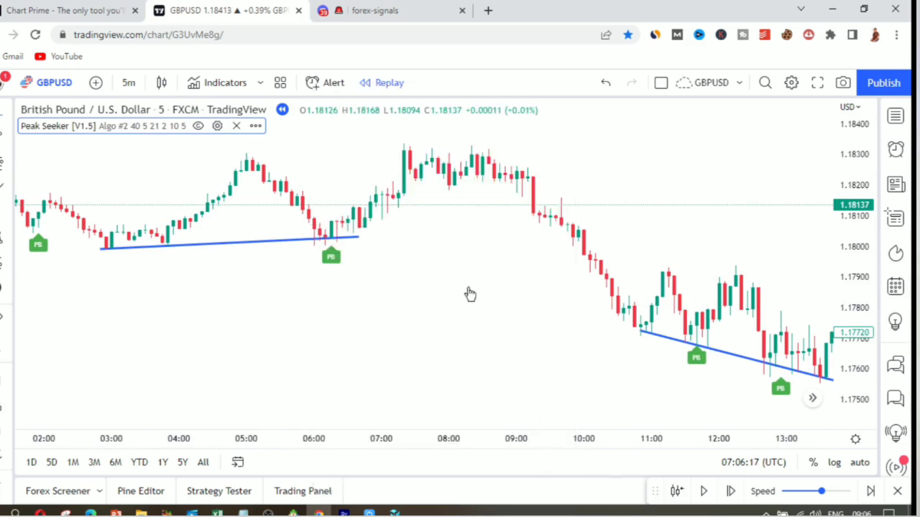
{"action": "scroll", "coordinate": [273, 144], "scroll_direction": "down", "scroll_amount": 1}
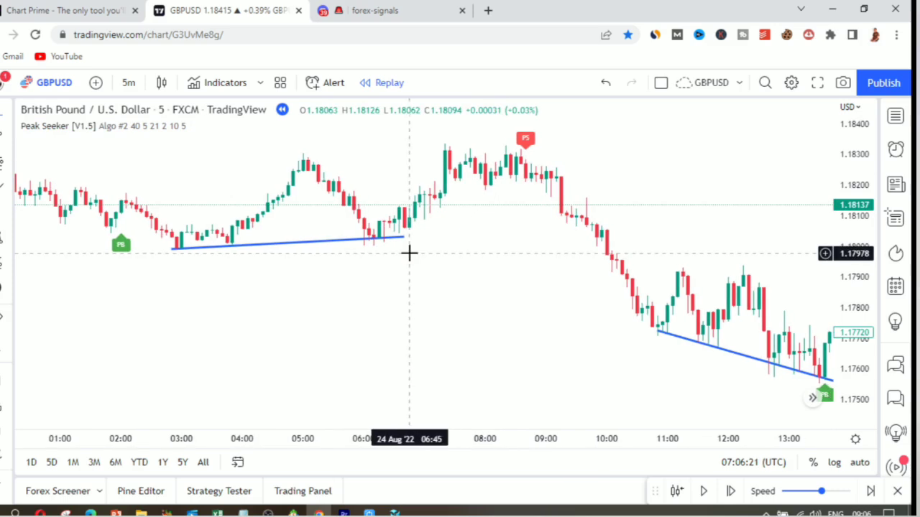
{"action": "left_click_drag", "start_coordinate": [446, 232], "coordinate": [321, 252]}
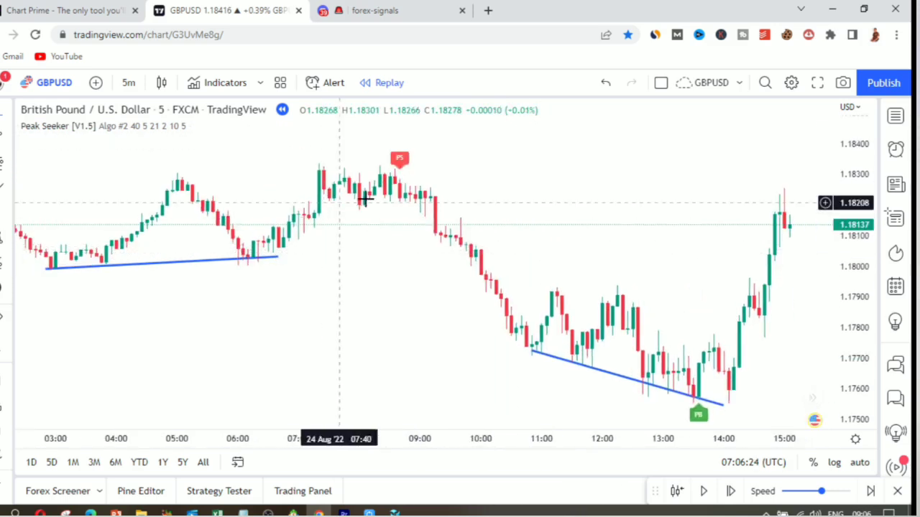
{"action": "left_click_drag", "start_coordinate": [401, 260], "coordinate": [447, 260]}
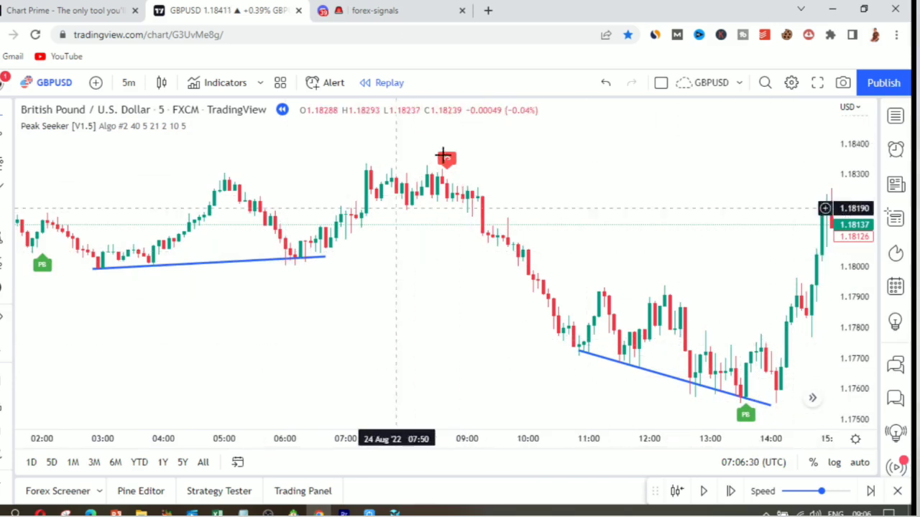
Lower Peak Seeker's Sensitivity from 40 to 39 and enable Auto Optimization
{"action": "left_click", "coordinate": [218, 127]}
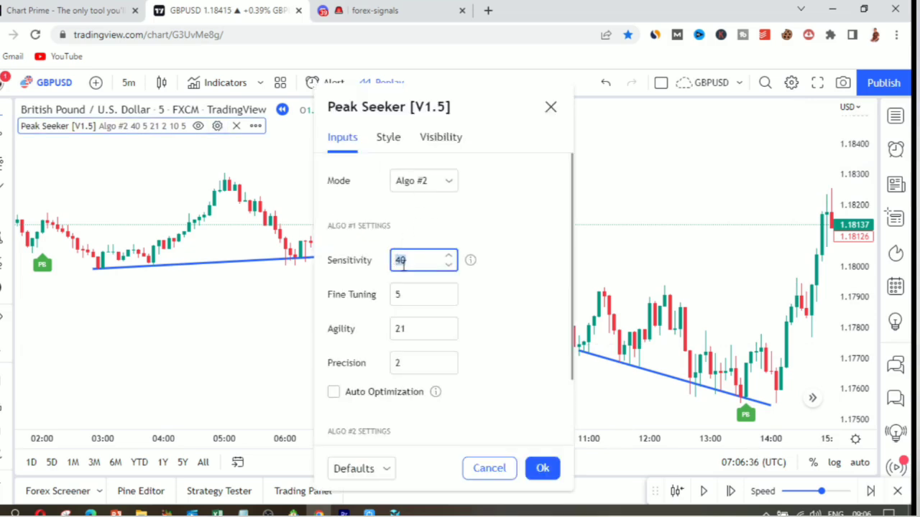
{"action": "left_click", "coordinate": [447, 265]}
{"action": "mouse_move", "coordinate": [472, 263]}
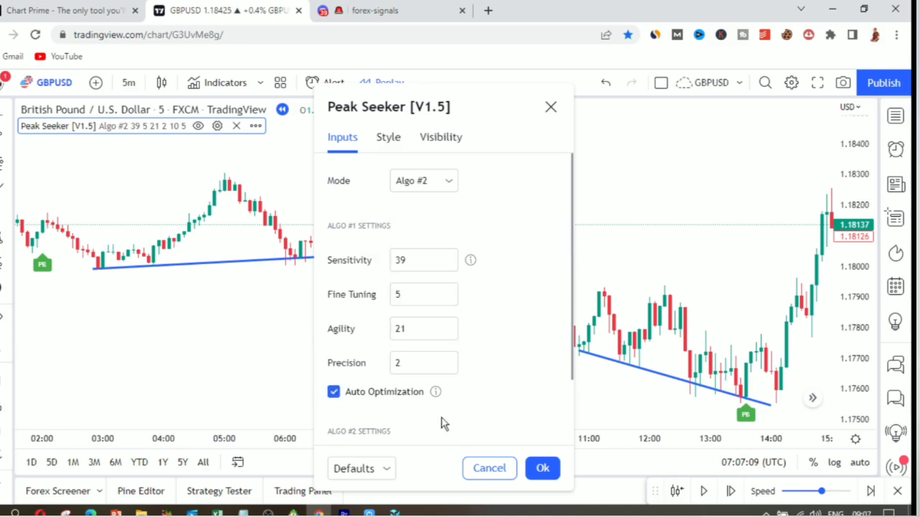
{"action": "left_click", "coordinate": [542, 470]}
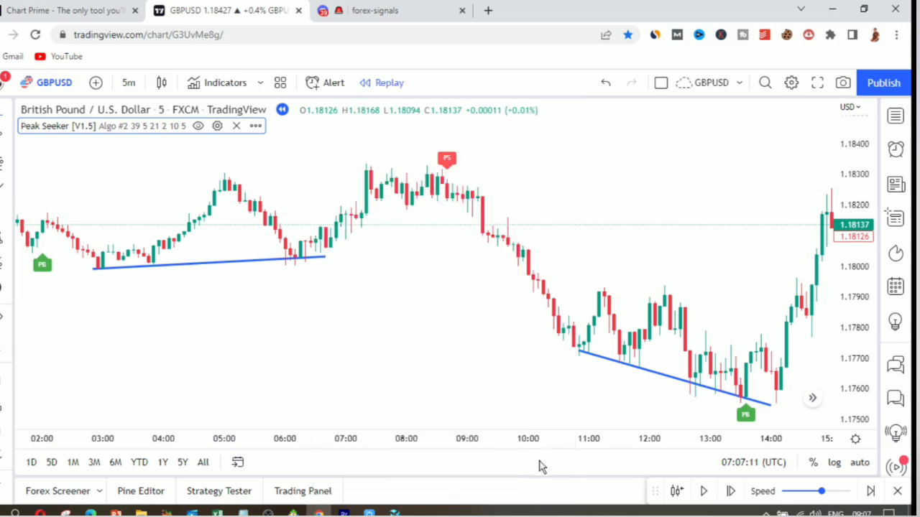
{"action": "scroll", "coordinate": [531, 335], "scroll_direction": "down", "scroll_amount": 1}
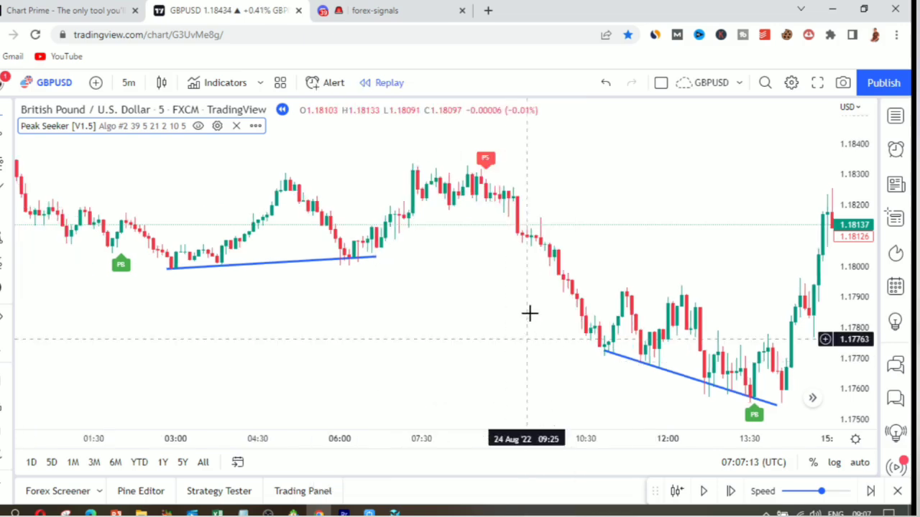